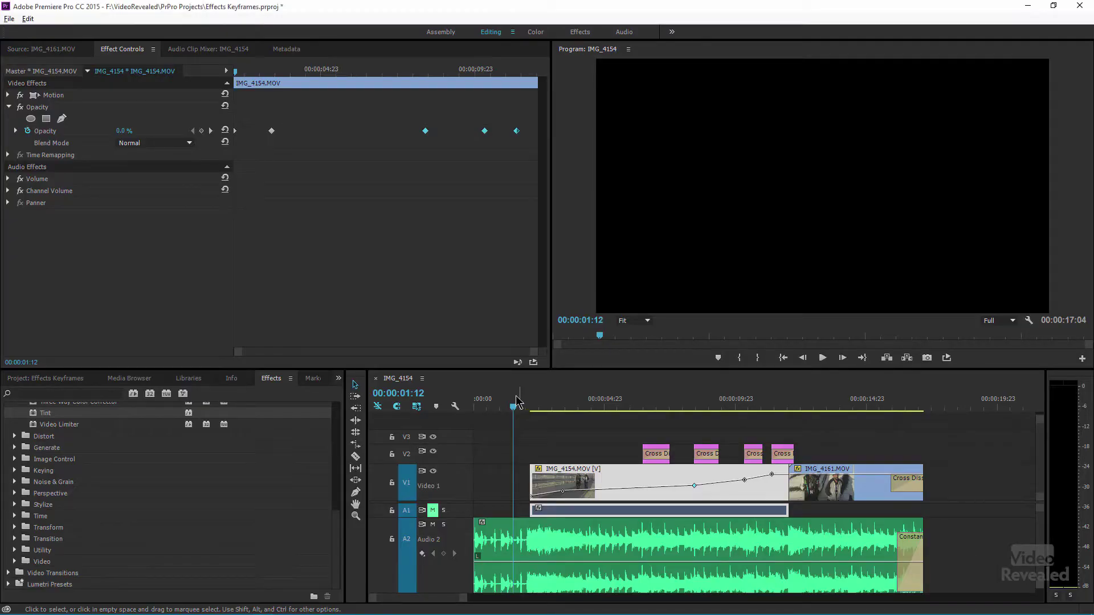
Play and scrub the sequence to review the fade at the PLAY and GO titles and 25%/50% opacity keyframes
{"action": "left_click", "coordinate": [505, 400]}
{"action": "key", "text": "space"}
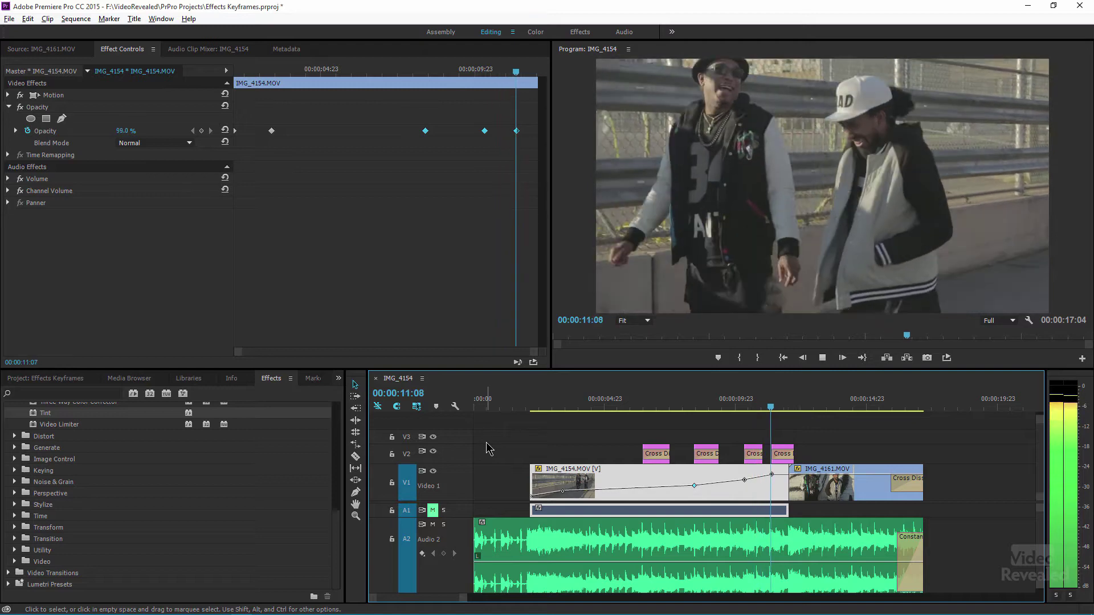
{"action": "key", "text": "space"}
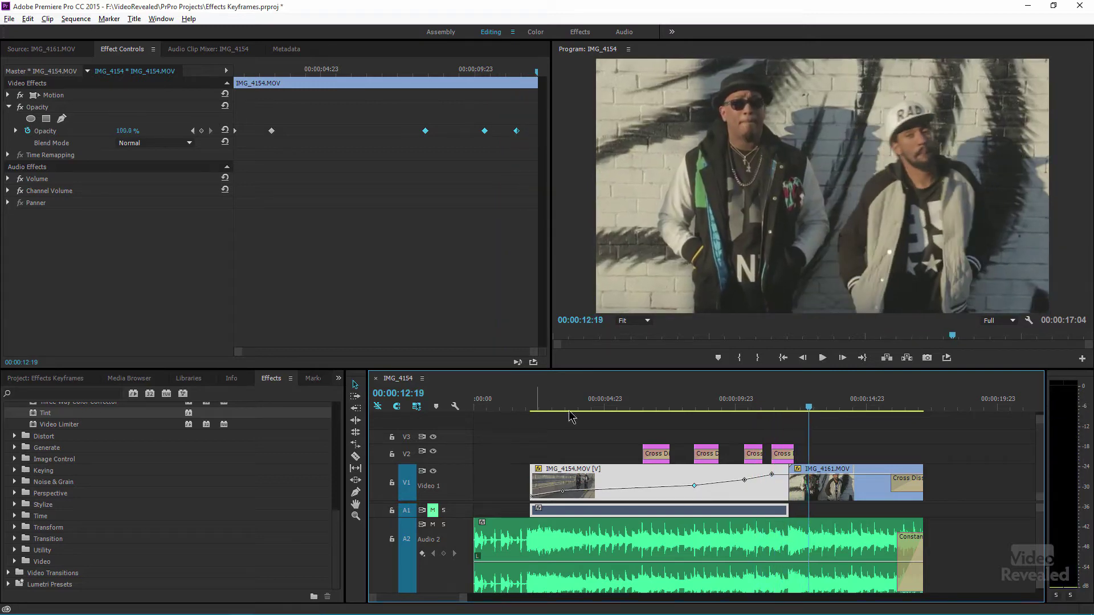
{"action": "mouse_move", "coordinate": [681, 397]}
{"action": "left_mouse_down"}
{"action": "mouse_move", "coordinate": [655, 393]}
{"action": "mouse_move", "coordinate": [687, 389]}
{"action": "left_mouse_up"}
{"action": "key", "text": "space"}
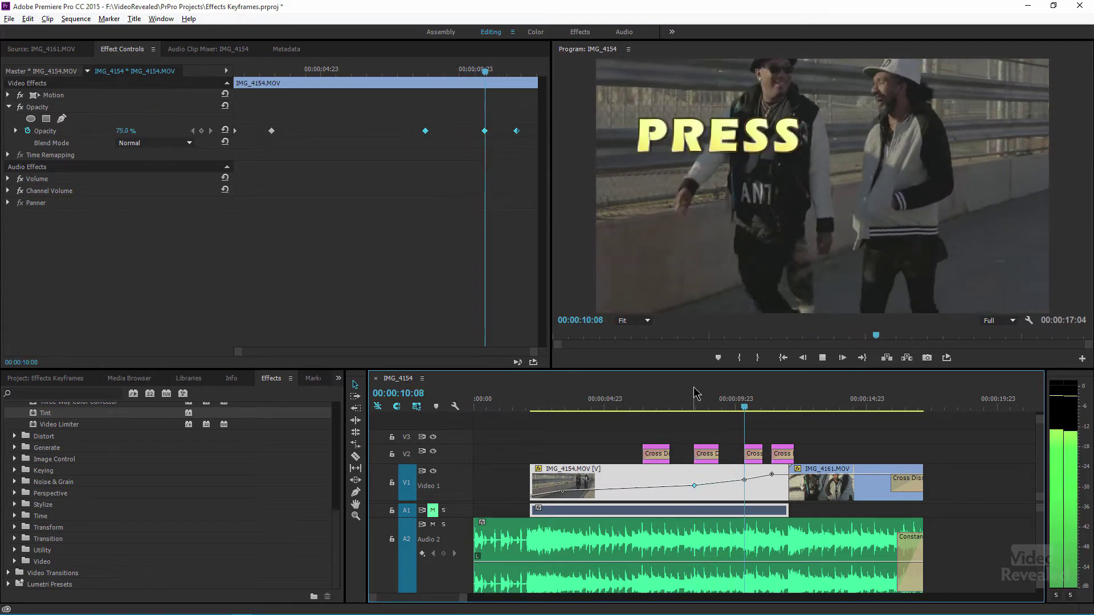
{"action": "key", "text": "space"}
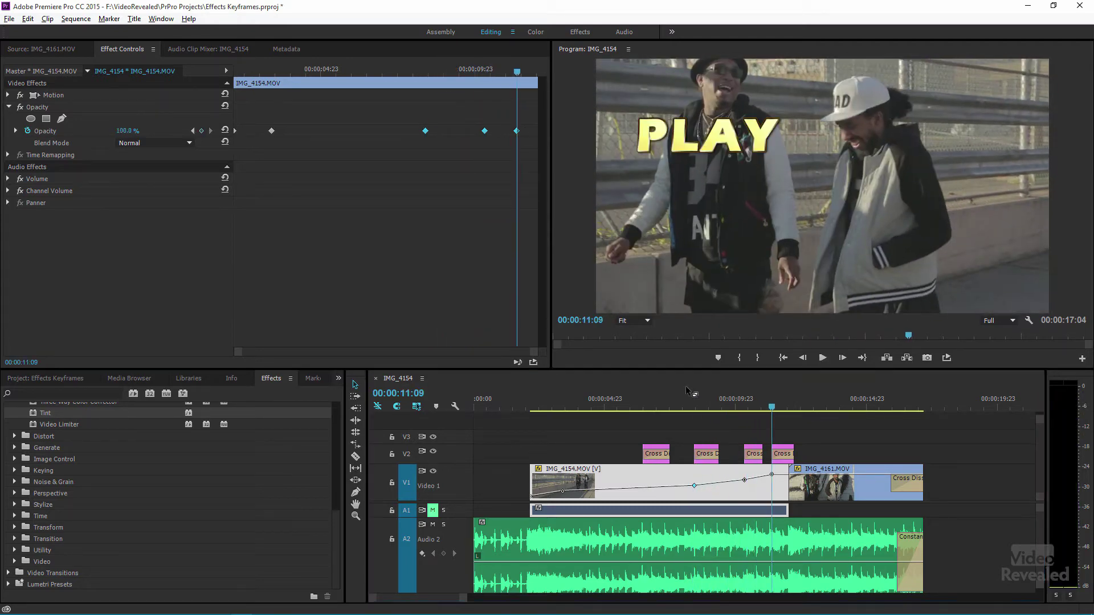
{"action": "left_click_drag", "start_coordinate": [679, 409], "coordinate": [638, 411]}
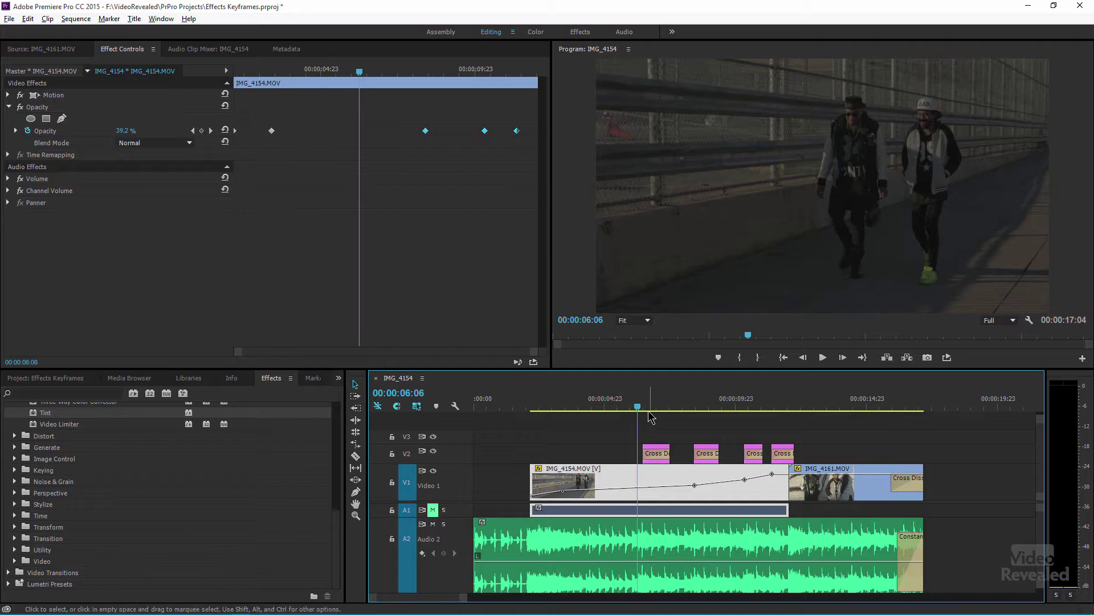
{"action": "left_click_drag", "start_coordinate": [638, 408], "coordinate": [646, 411]}
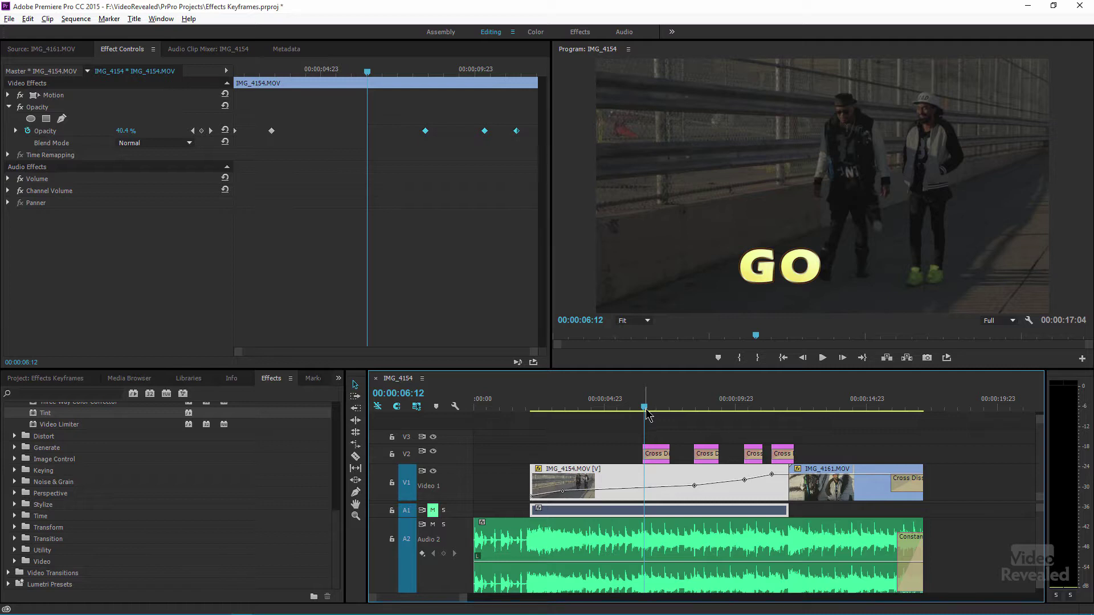
{"action": "left_click_drag", "start_coordinate": [573, 405], "coordinate": [564, 399]}
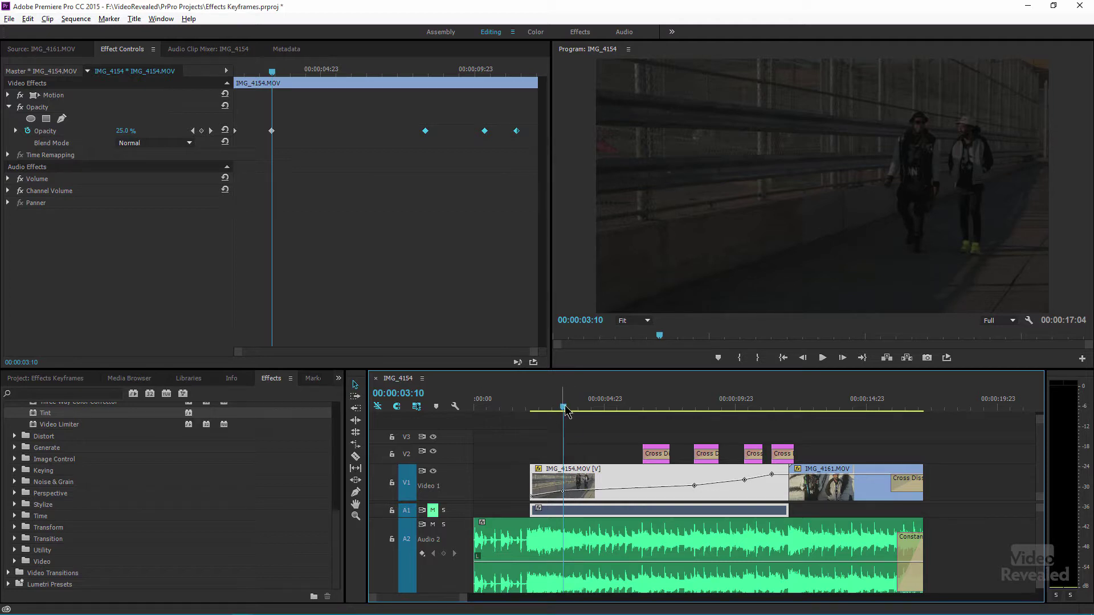
{"action": "left_click_drag", "start_coordinate": [566, 410], "coordinate": [640, 407]}
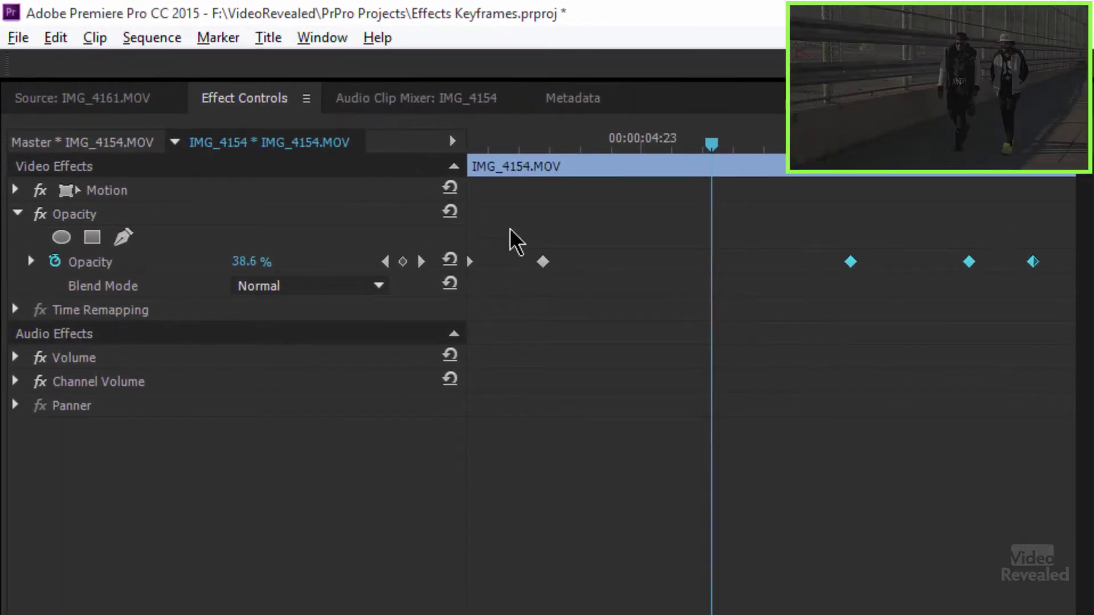
Select all four Opacity keyframes and set them to Hold interpolation
{"action": "left_click", "coordinate": [950, 305]}
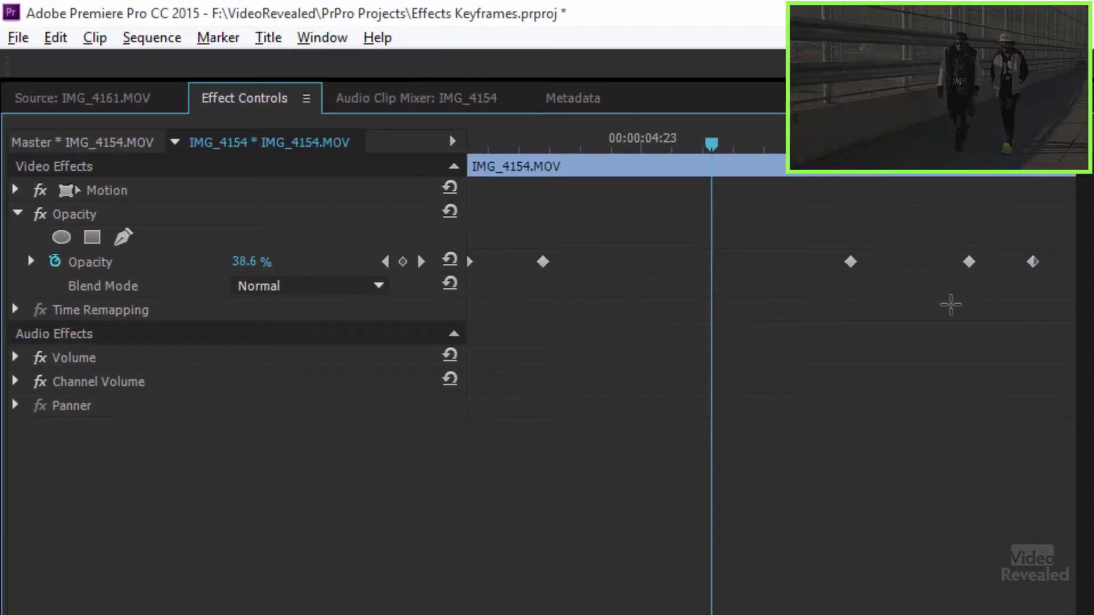
{"action": "left_click_drag", "start_coordinate": [1062, 235], "coordinate": [456, 289]}
{"action": "right_click", "coordinate": [542, 262]}
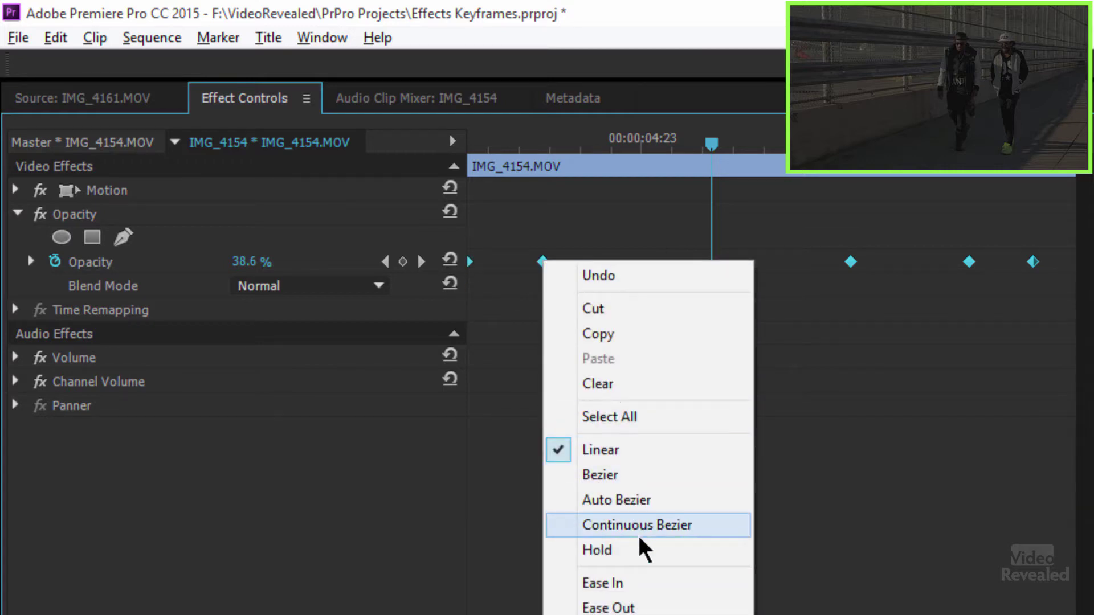
{"action": "left_click", "coordinate": [643, 549]}
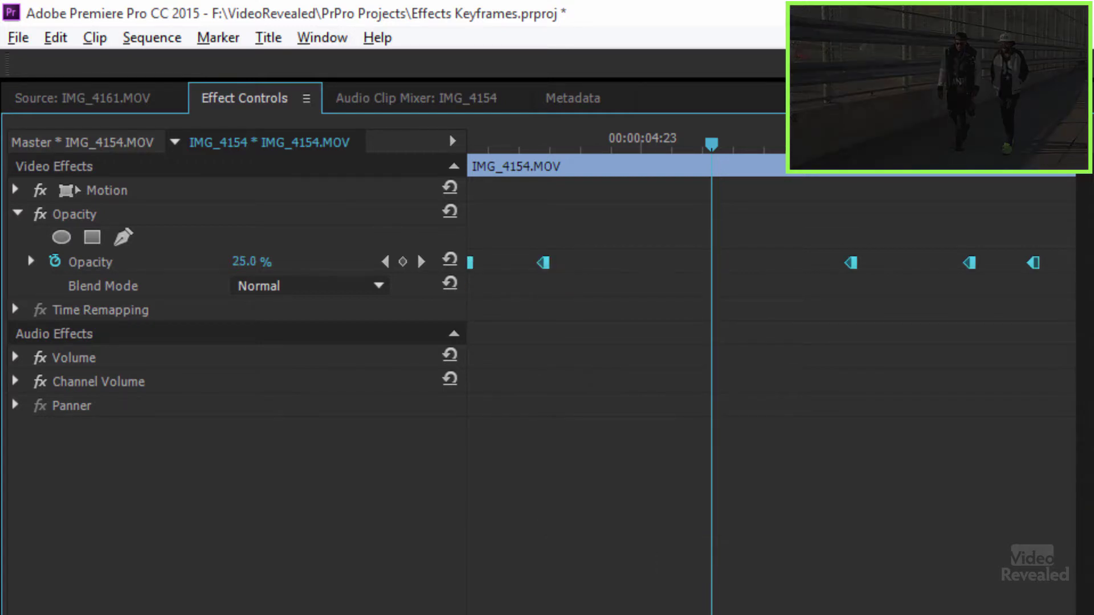
Step through the 50%, 75% and 100% opacity keyframes and play back the stepped fade
{"action": "left_click", "coordinate": [384, 262]}
{"action": "left_click", "coordinate": [421, 262]}
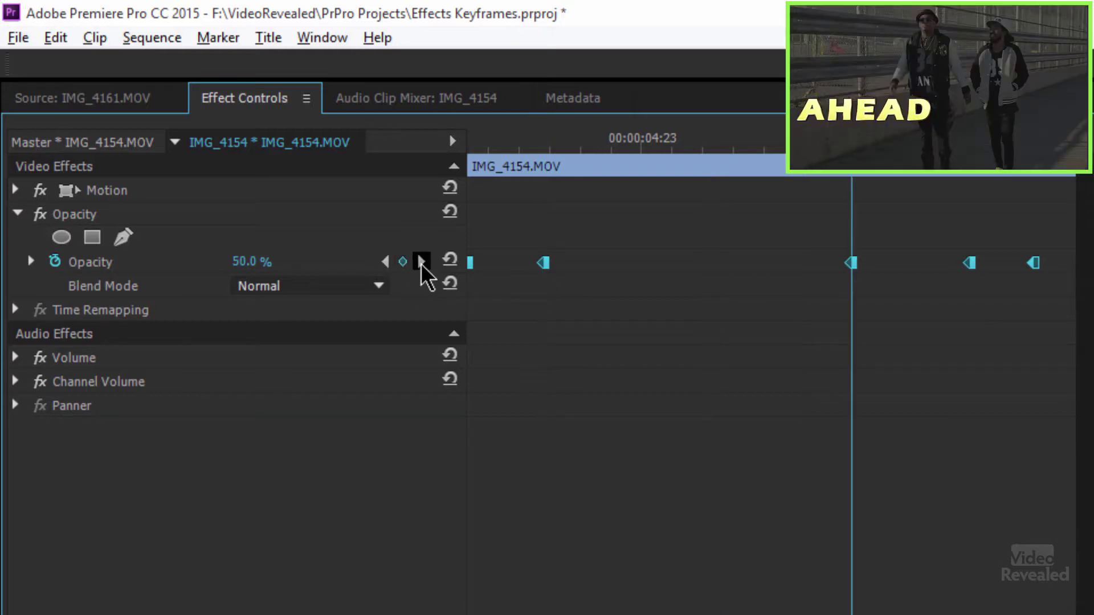
{"action": "left_click", "coordinate": [421, 262]}
{"action": "left_click", "coordinate": [421, 262]}
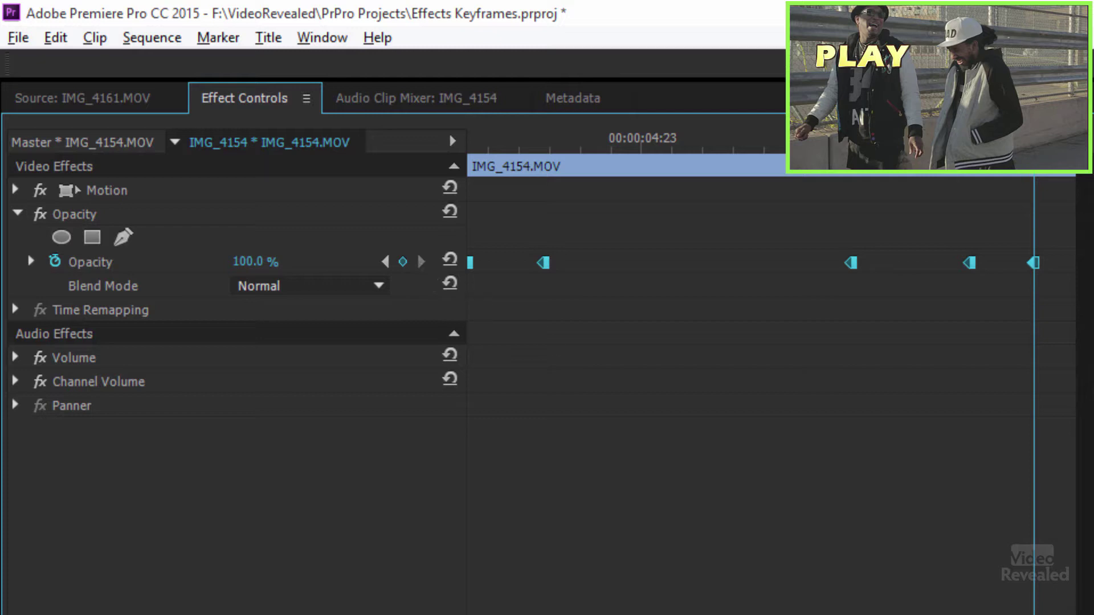
{"action": "key", "text": "space"}
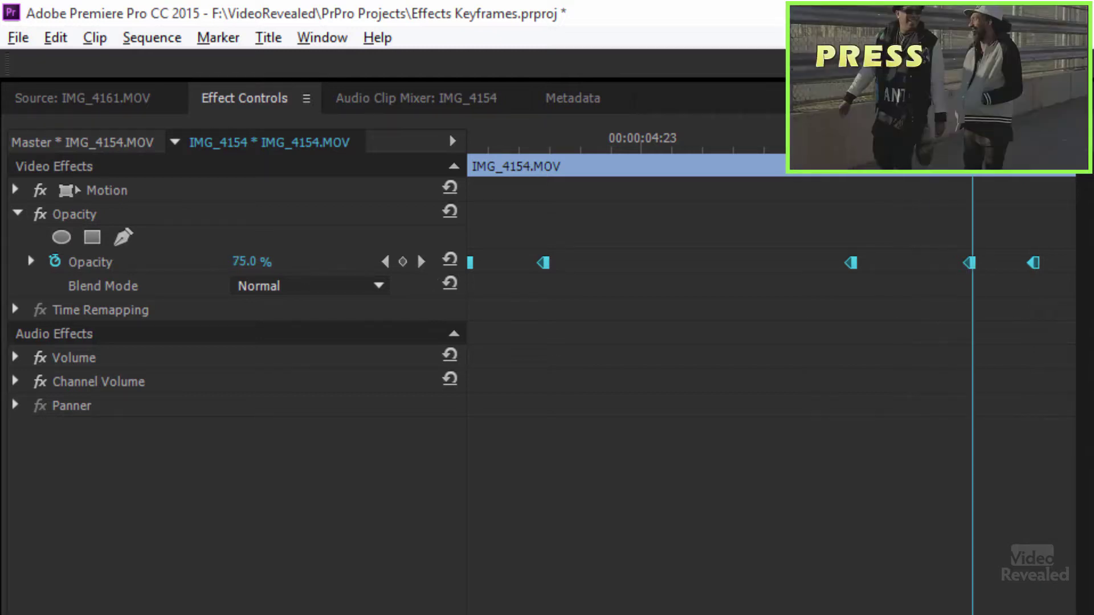
{"action": "key", "text": "space"}
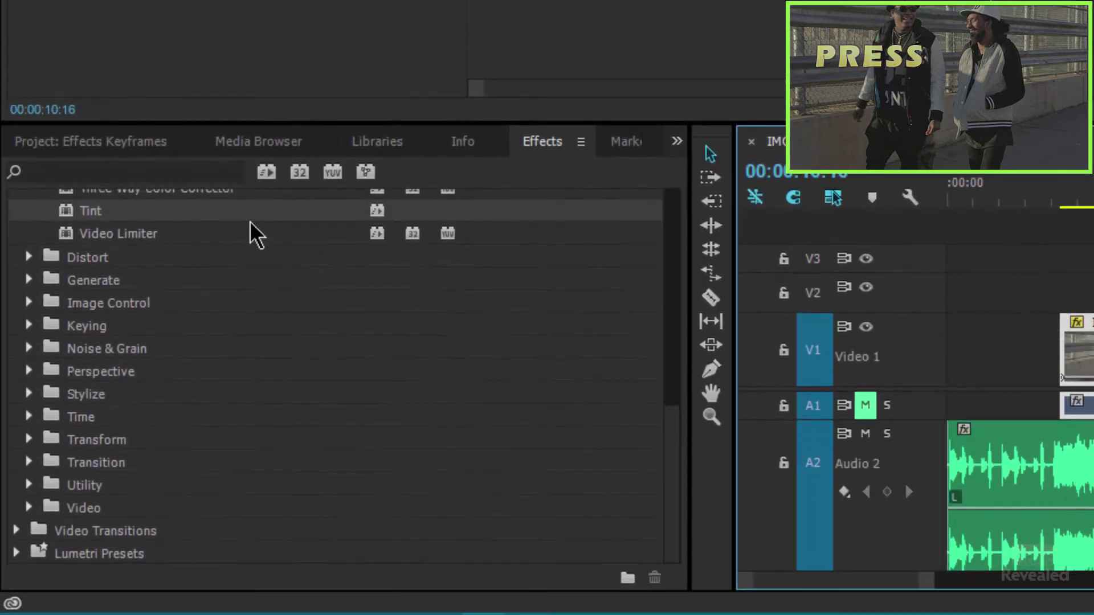
Apply Tint to IMG_4154.MOV and set a Map Black To keyframe at the clip start, 00:00:02:04
{"action": "scroll", "coordinate": [218, 242], "scroll_direction": "up", "scroll_amount": 1}
{"action": "left_click_drag", "start_coordinate": [88, 253], "coordinate": [97, 98]}
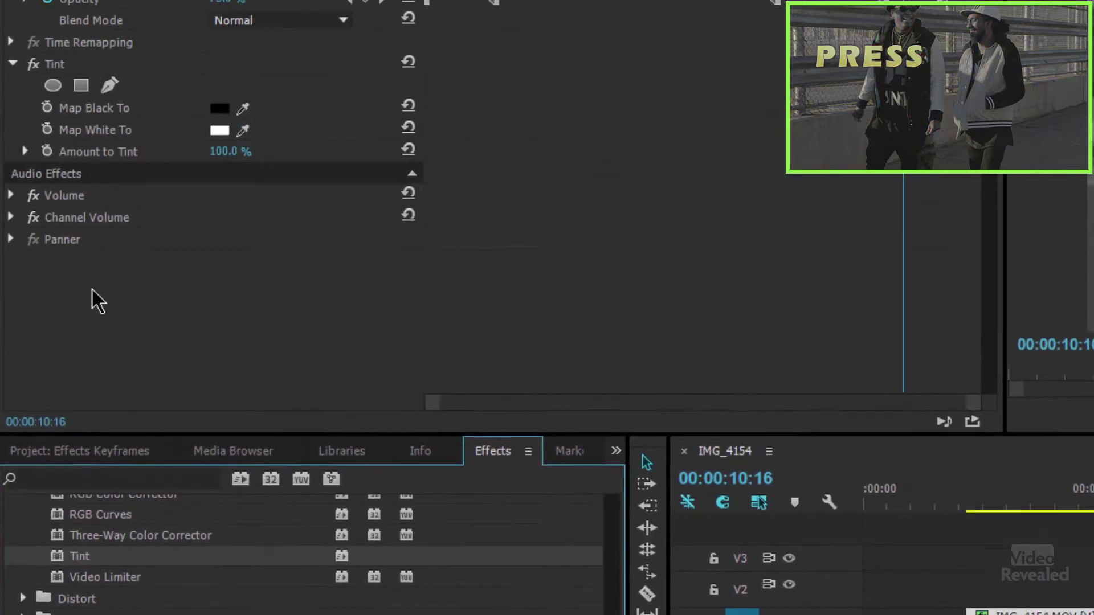
{"action": "mouse_move", "coordinate": [459, 84]}
{"action": "left_mouse_down"}
{"action": "mouse_move", "coordinate": [398, 86]}
{"action": "mouse_move", "coordinate": [452, 93]}
{"action": "left_mouse_up"}
{"action": "key", "text": "Up"}
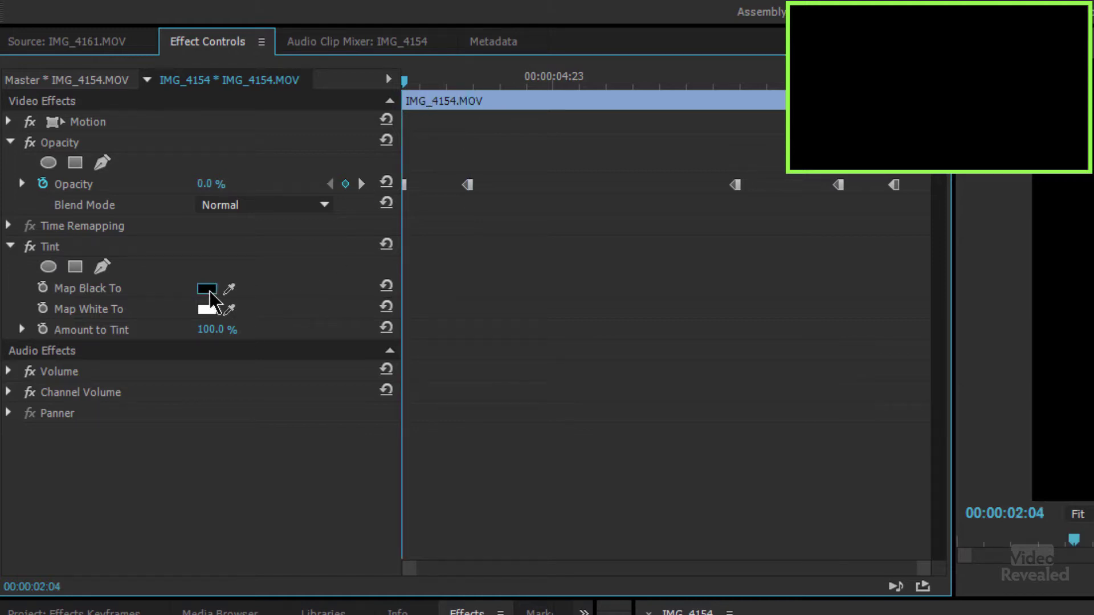
{"action": "left_click", "coordinate": [43, 288]}
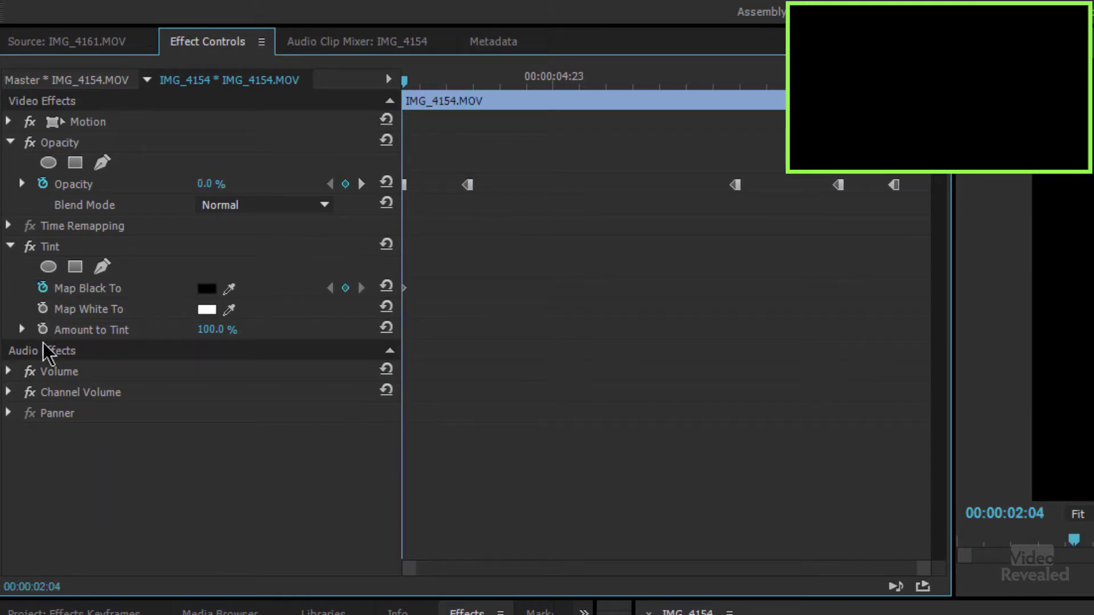
Set Map Black To to dark red at the first keyframe and preview the tinted frames
{"action": "left_click", "coordinate": [211, 289]}
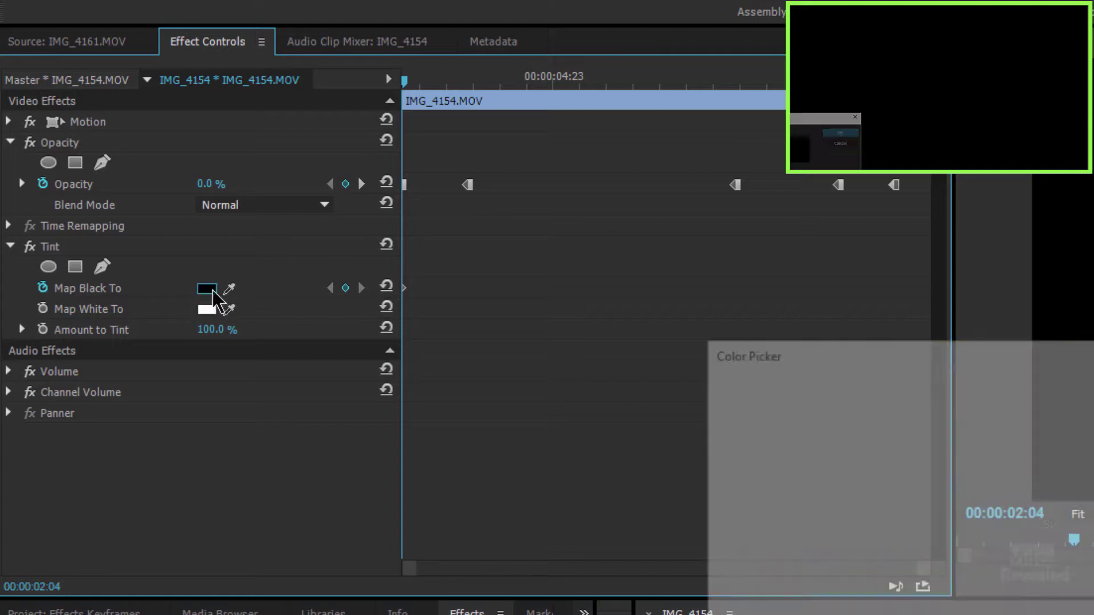
{"action": "left_click", "coordinate": [962, 468]}
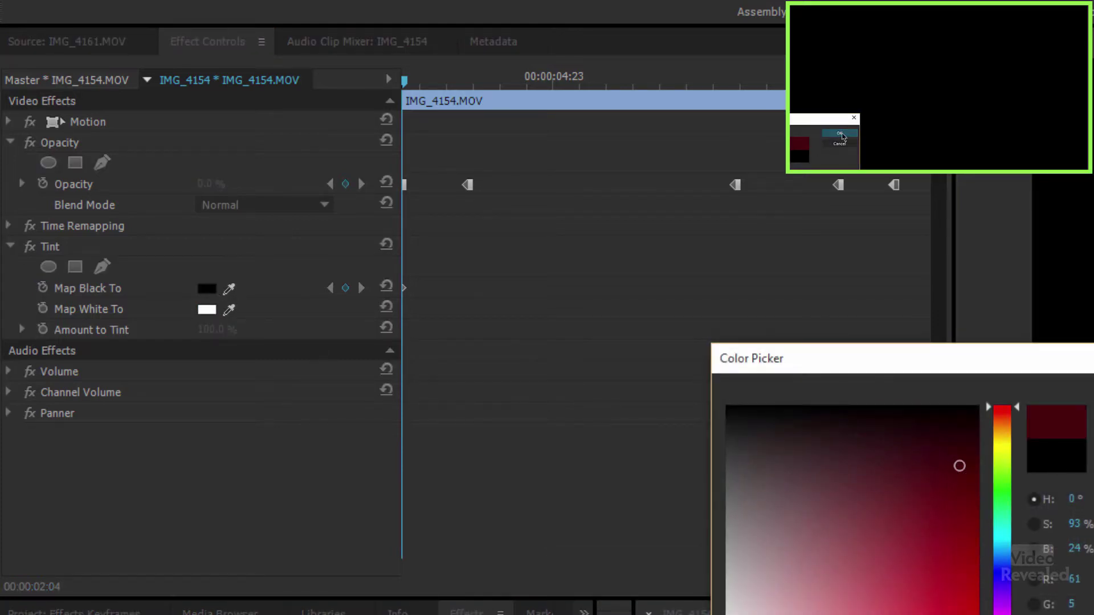
{"action": "key", "text": "Return"}
{"action": "left_click", "coordinate": [361, 184]}
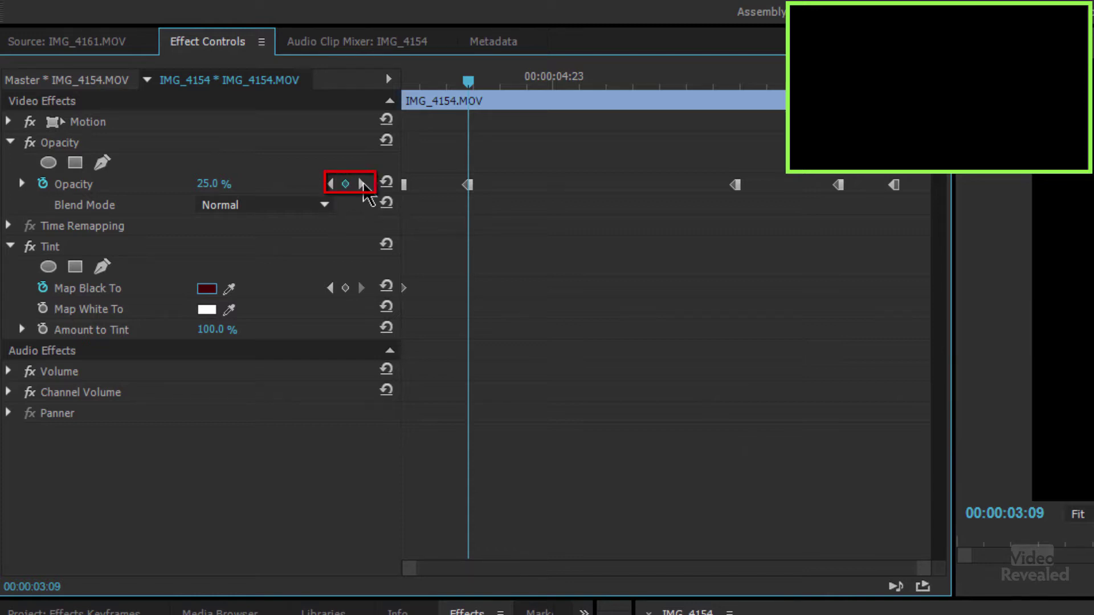
{"action": "mouse_move", "coordinate": [467, 84]}
{"action": "left_mouse_down"}
{"action": "mouse_move", "coordinate": [465, 100]}
{"action": "mouse_move", "coordinate": [521, 105]}
{"action": "mouse_move", "coordinate": [468, 108]}
{"action": "left_mouse_up"}
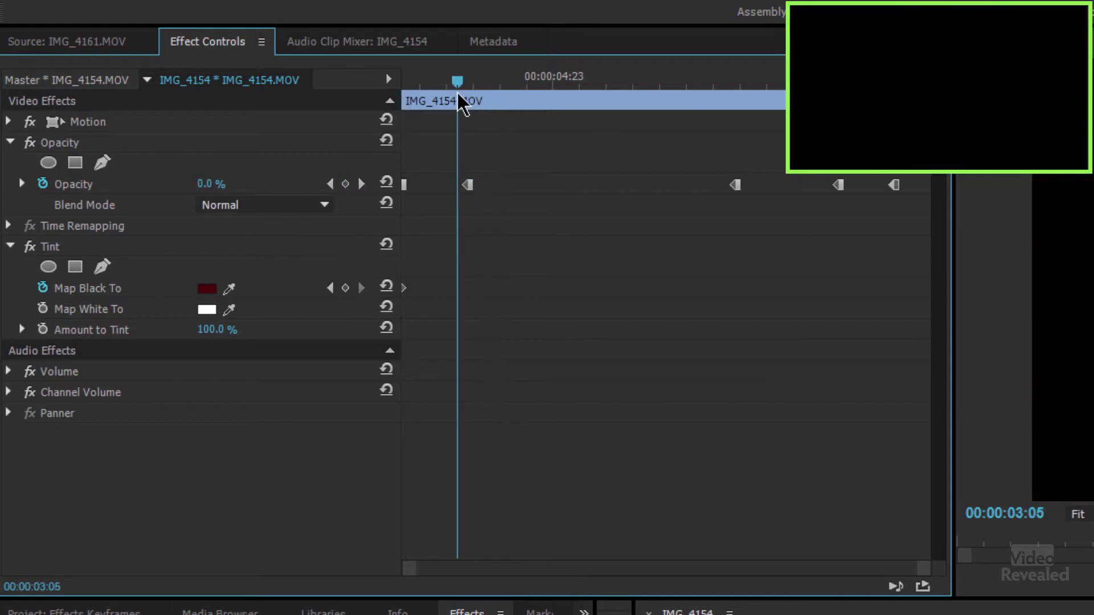
At the 25% opacity keyframe, change the Map Black To colour to dark blue
{"action": "left_click", "coordinate": [483, 105]}
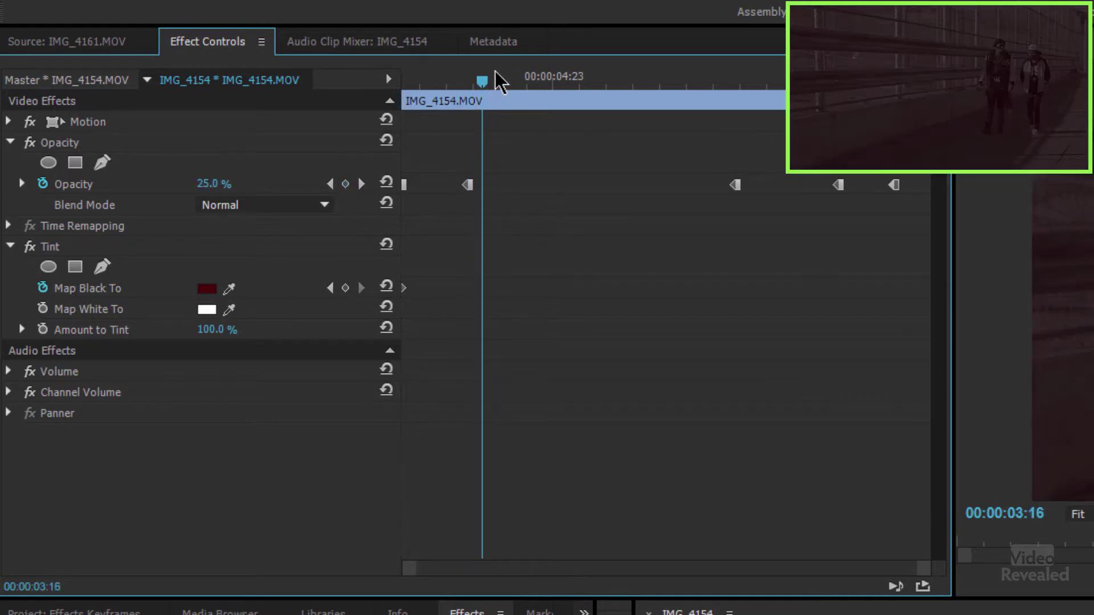
{"action": "left_click", "coordinate": [736, 79]}
{"action": "key", "text": "shift+k"}
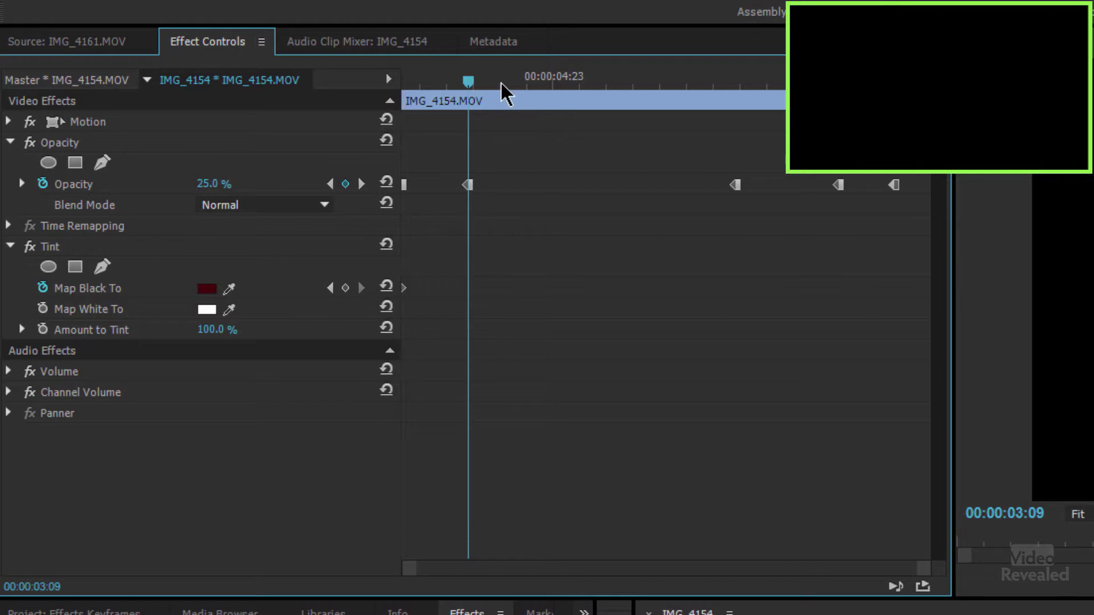
{"action": "key", "text": "shift+k"}
{"action": "key", "text": "shift+j"}
{"action": "left_click", "coordinate": [211, 297]}
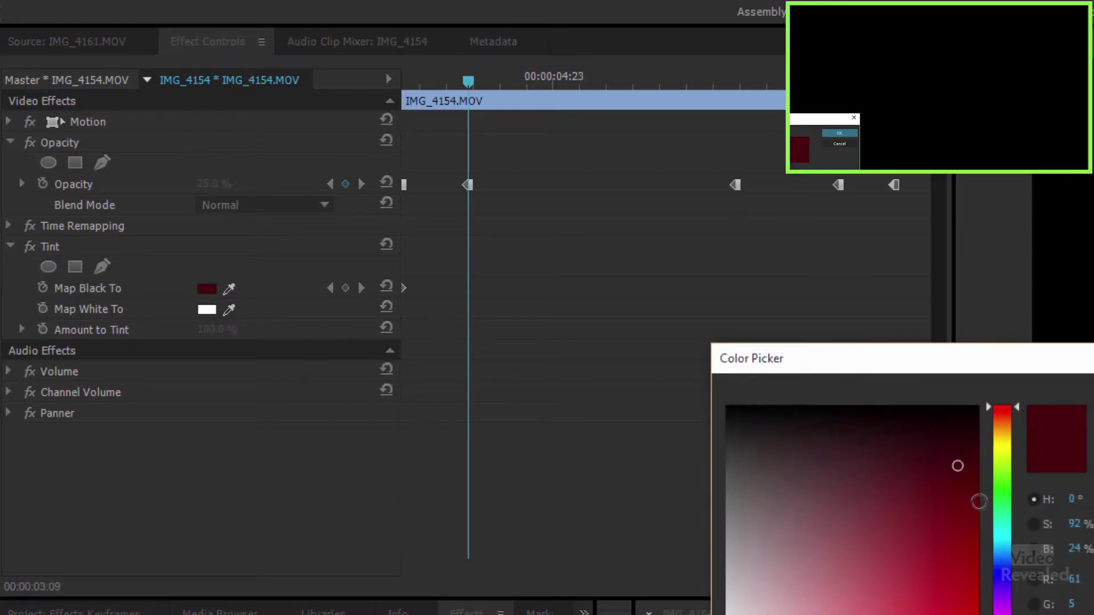
{"action": "mouse_move", "coordinate": [1003, 559]}
{"action": "left_mouse_down"}
{"action": "mouse_move", "coordinate": [1005, 584]}
{"action": "mouse_move", "coordinate": [1003, 571]}
{"action": "left_mouse_up"}
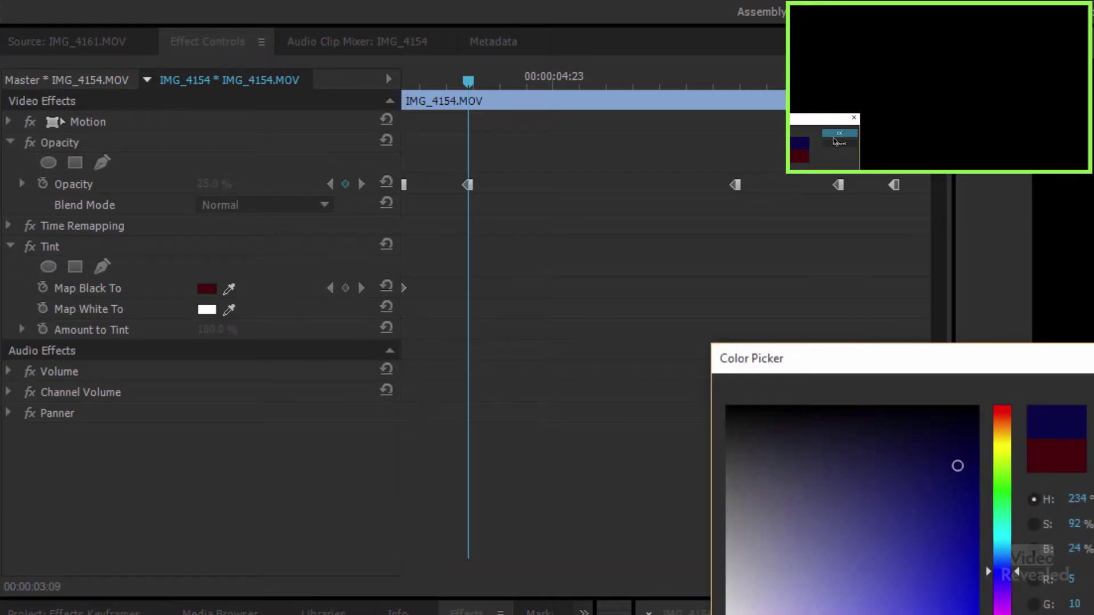
{"action": "key", "text": "Return"}
At the 50% opacity keyframe (08:10), change the Map Black To colour to green
{"action": "key", "text": "shift+k"}
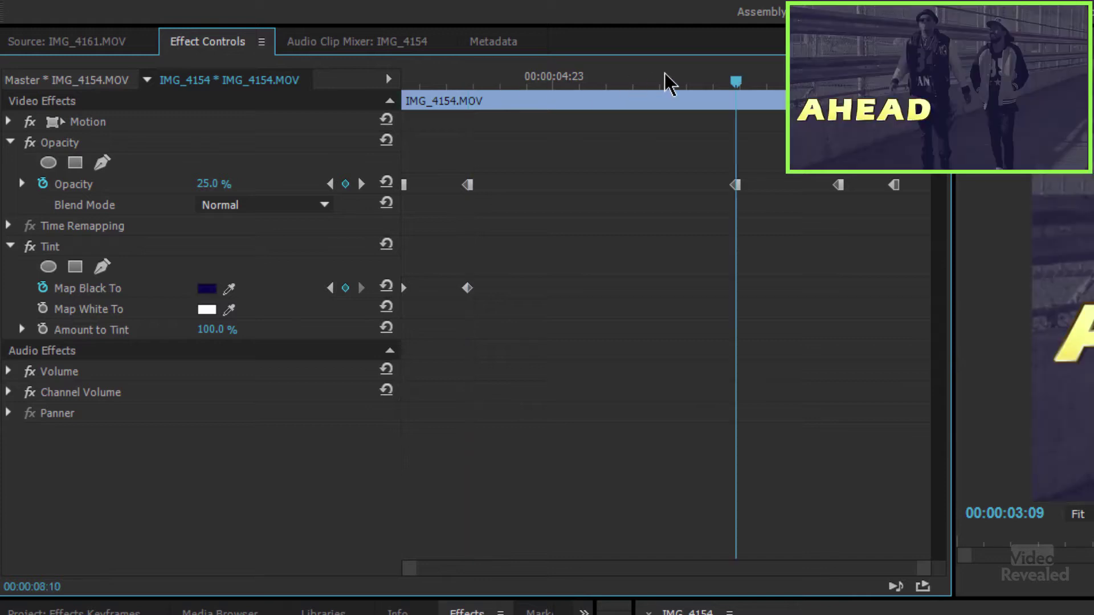
{"action": "left_click", "coordinate": [211, 289]}
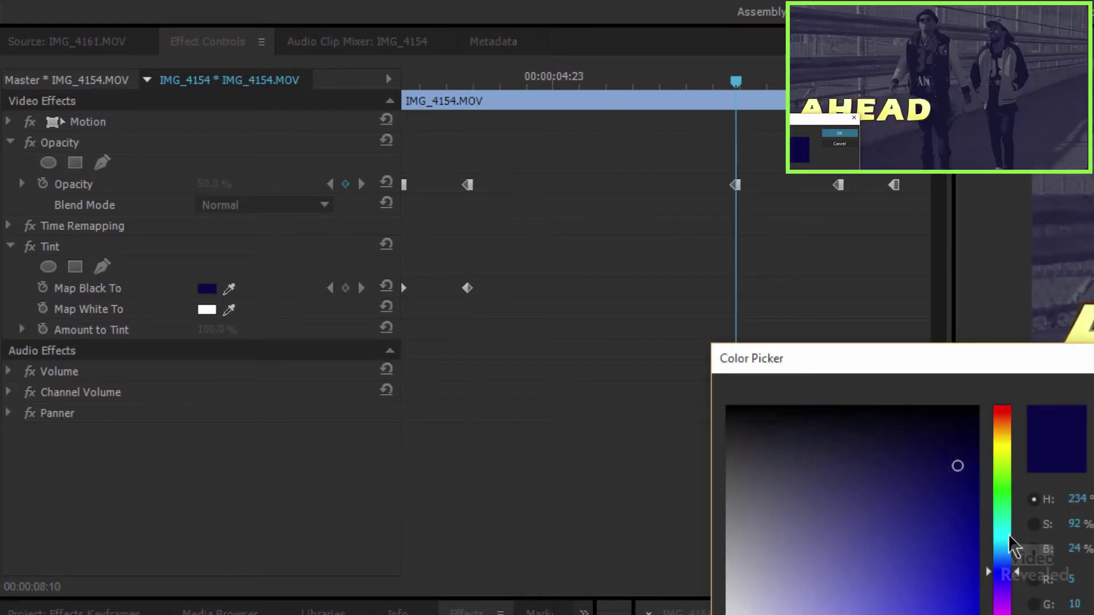
{"action": "left_click_drag", "start_coordinate": [1011, 552], "coordinate": [1009, 488]}
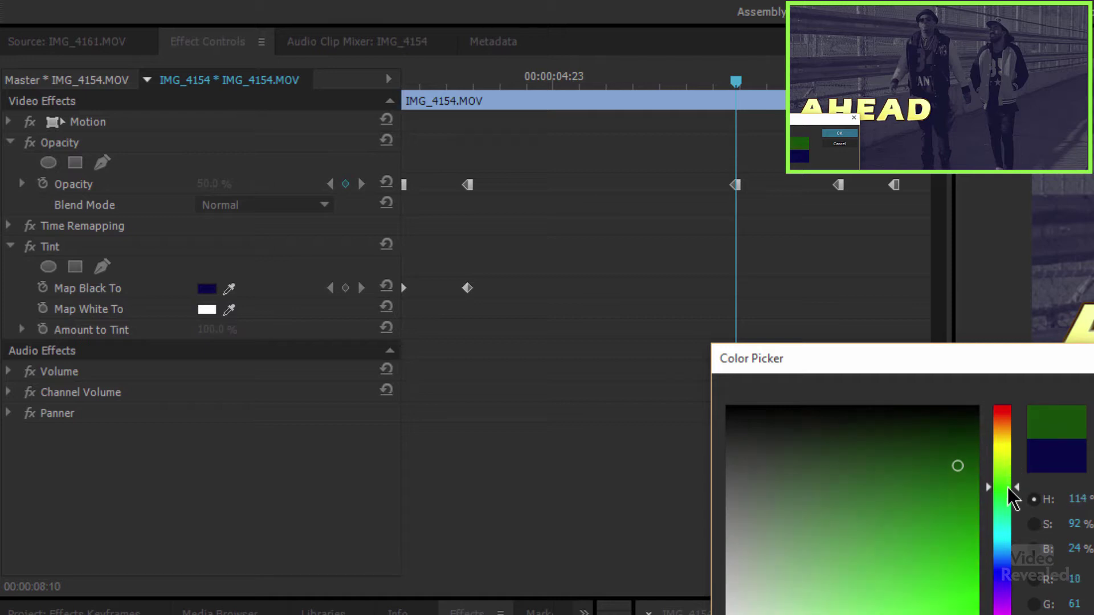
{"action": "left_click", "coordinate": [833, 136]}
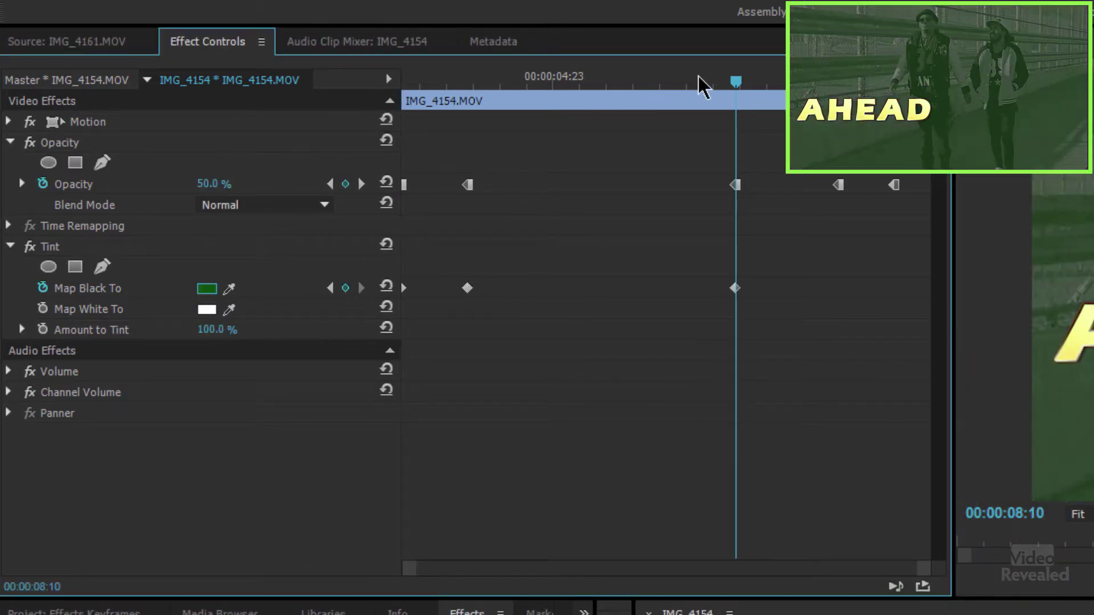
At 10:08, change the Map Black To colour to olive-yellow and play back to check it
{"action": "left_click", "coordinate": [839, 80]}
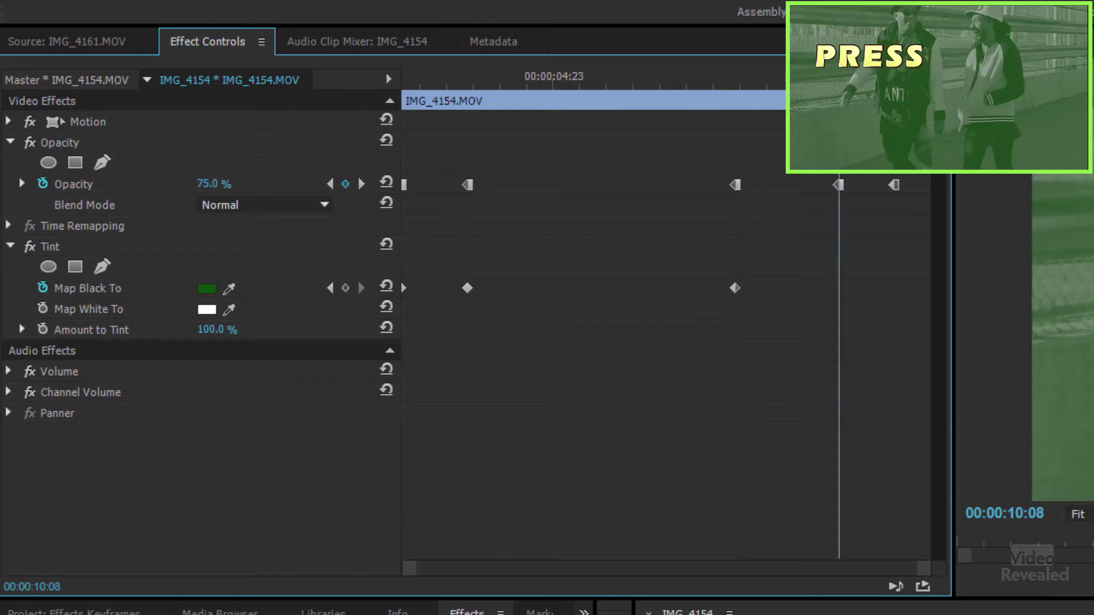
{"action": "left_click", "coordinate": [206, 289]}
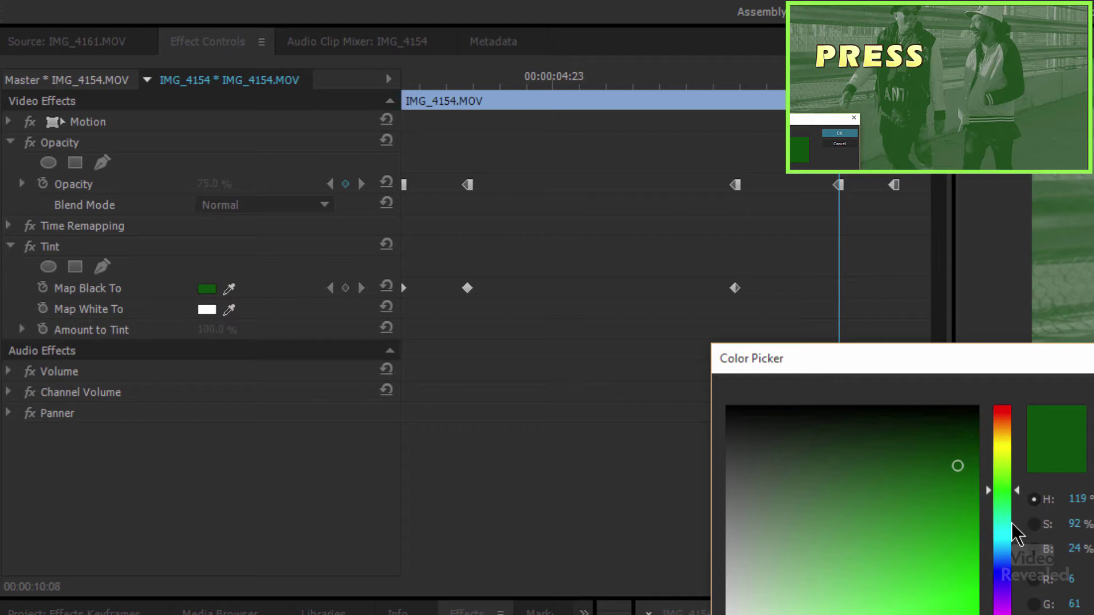
{"action": "left_click_drag", "start_coordinate": [1015, 490], "coordinate": [1015, 454]}
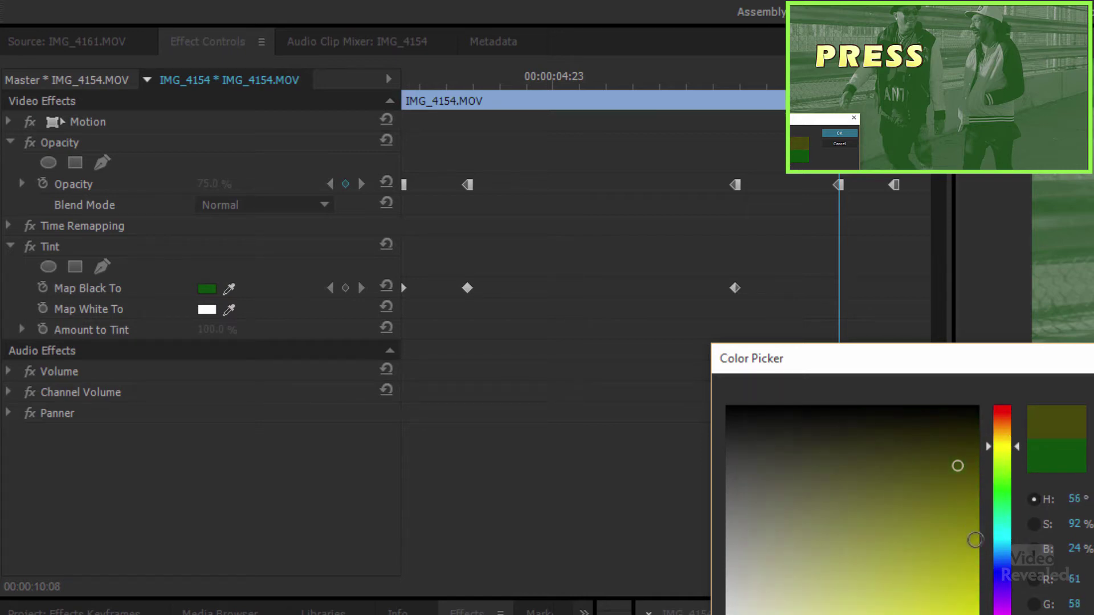
{"action": "key", "text": "Return"}
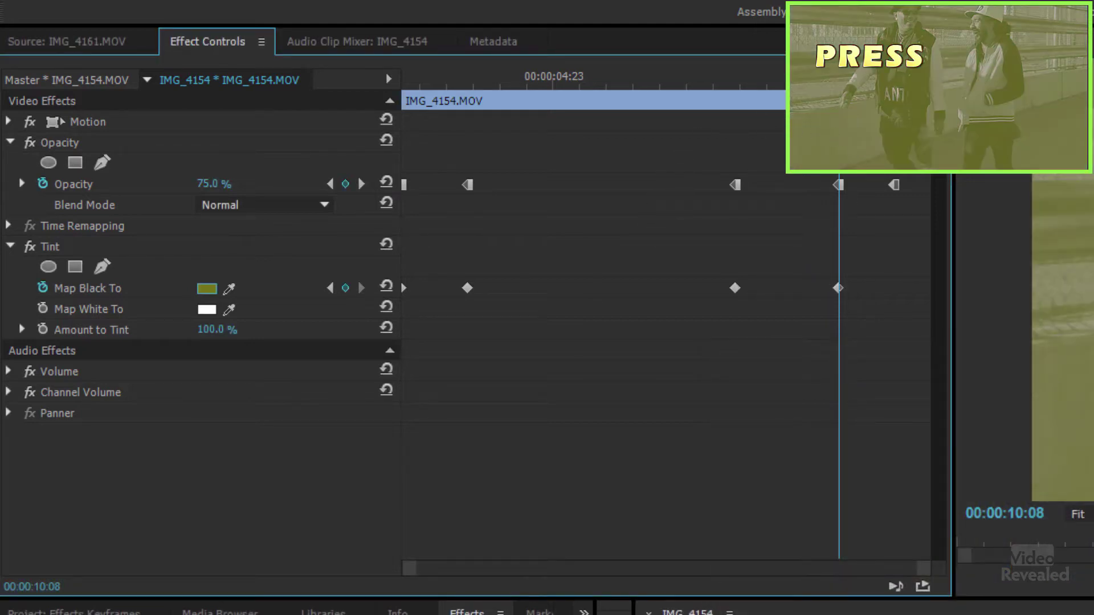
{"action": "key", "text": "space"}
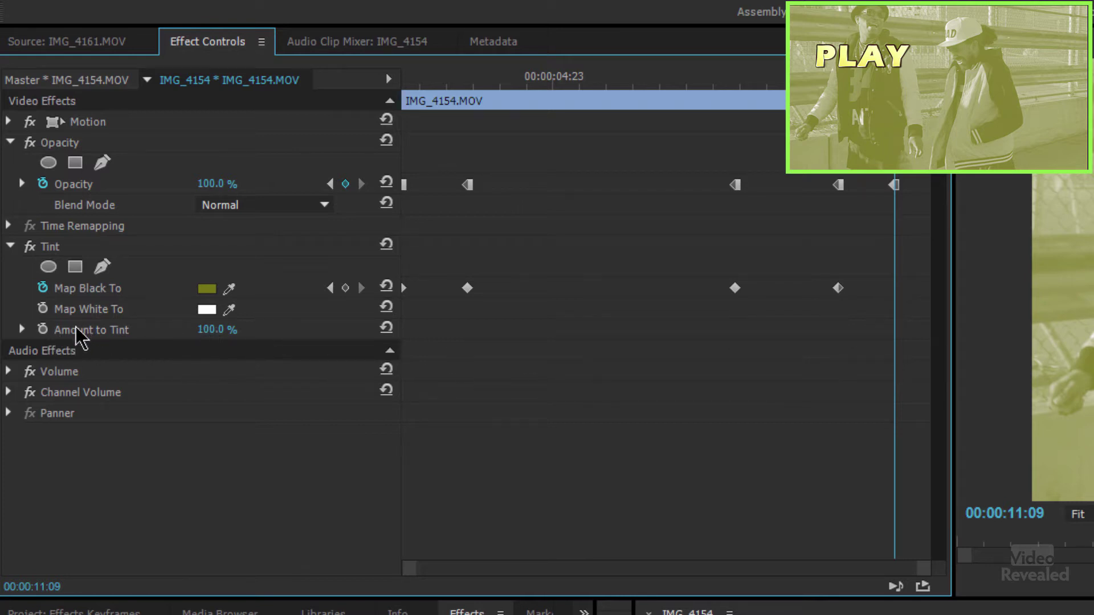
{"action": "key", "text": "shift+k"}
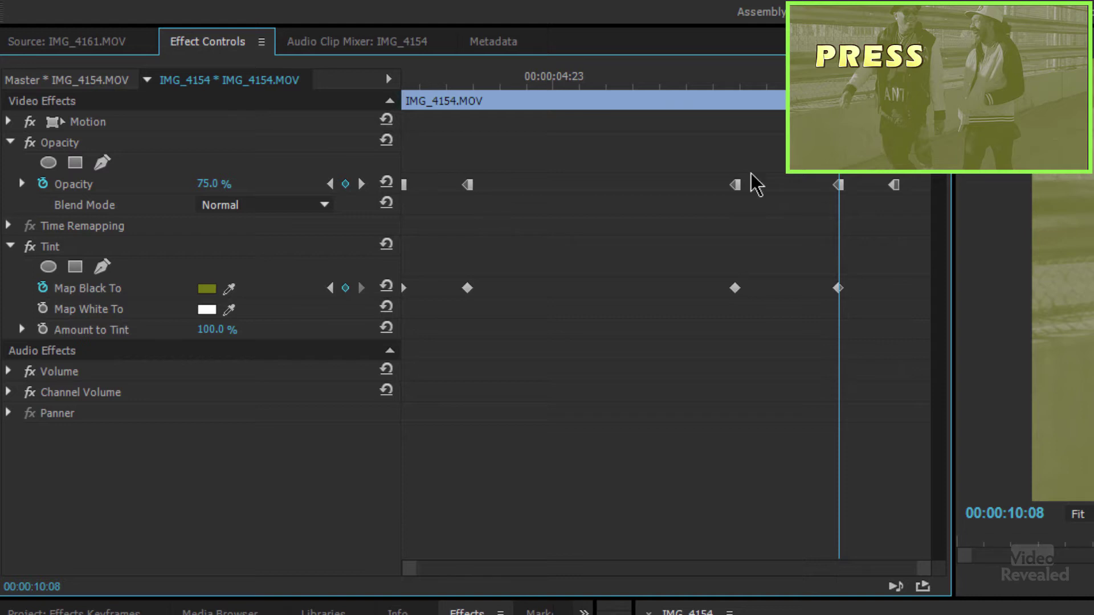
Keyframe Amount to Tint from 100% at 10:08 down to 0% at 11:09
{"action": "left_click", "coordinate": [43, 330]}
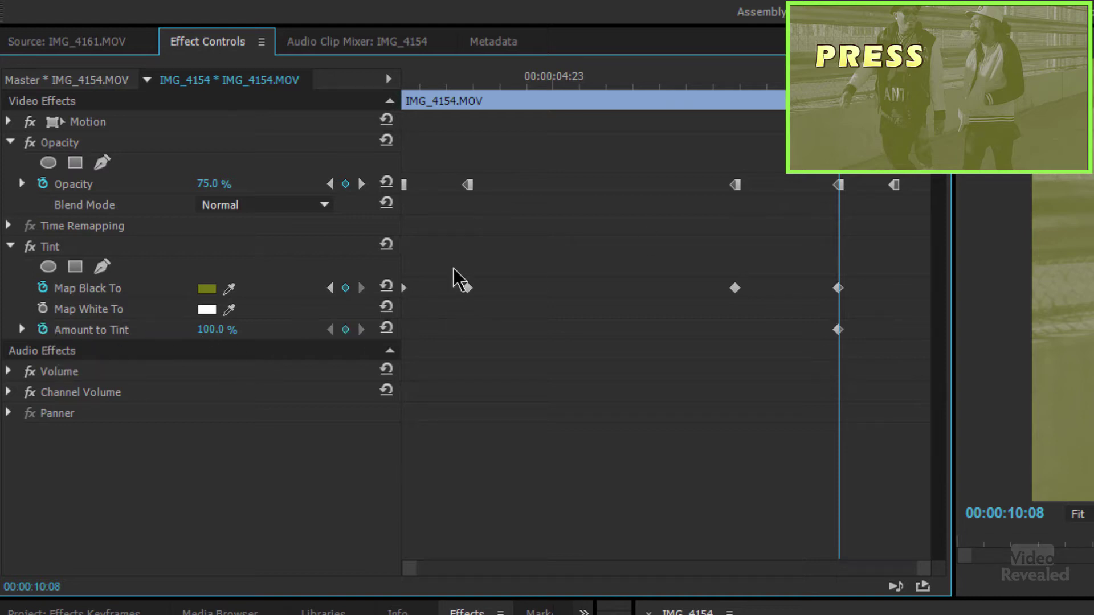
{"action": "key", "text": "shift+k"}
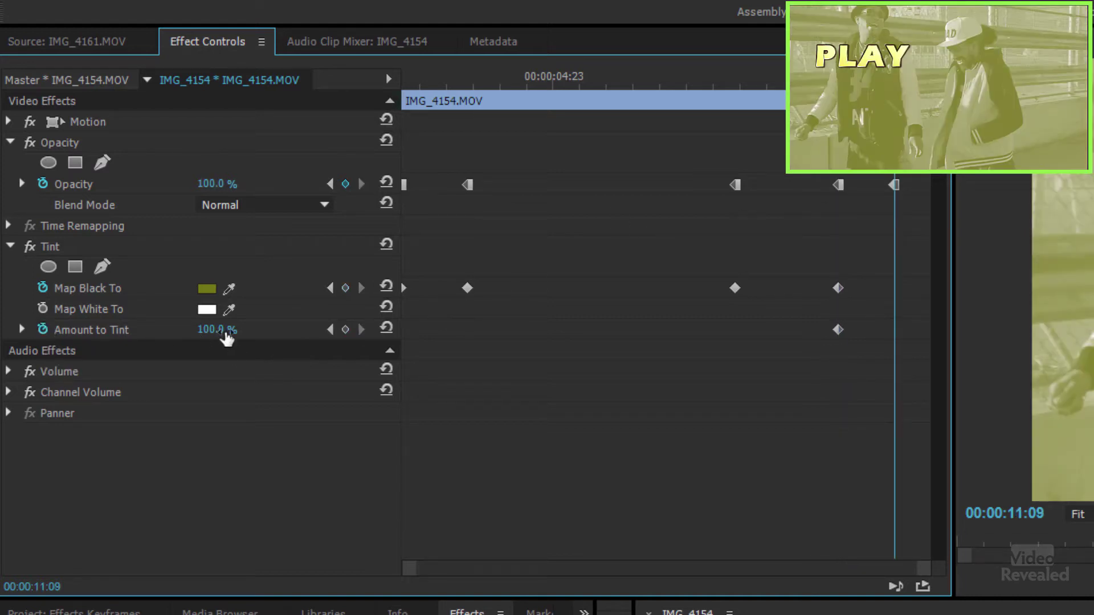
{"action": "left_click_drag", "start_coordinate": [226, 337], "coordinate": [188, 337]}
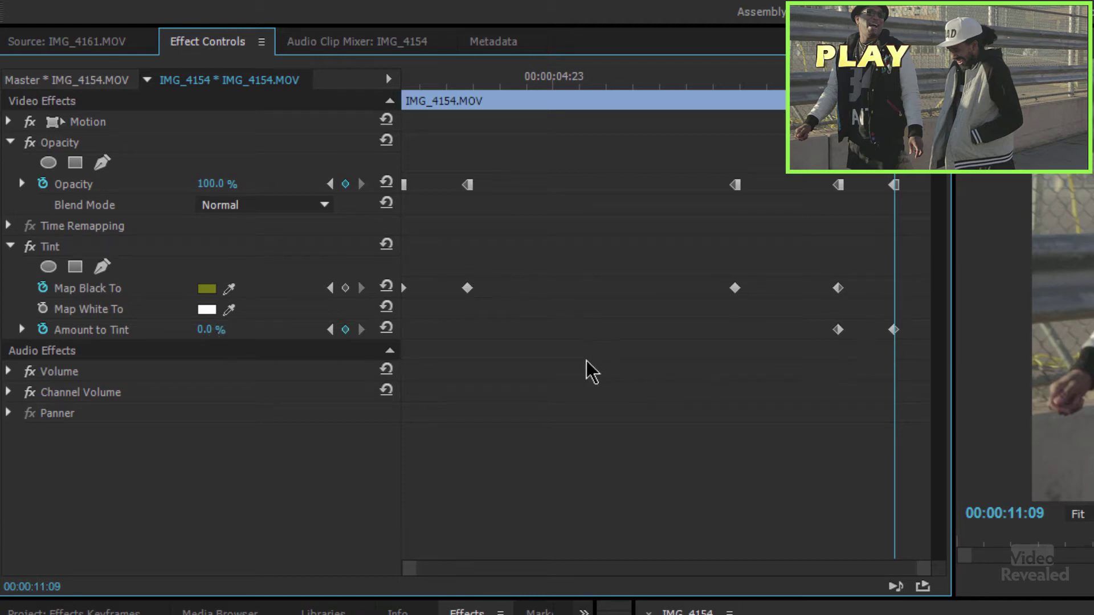
Select all Map Black To and Amount to Tint keyframes and make them Hold keyframes
{"action": "left_click_drag", "start_coordinate": [915, 252], "coordinate": [402, 337]}
{"action": "right_click", "coordinate": [467, 286]}
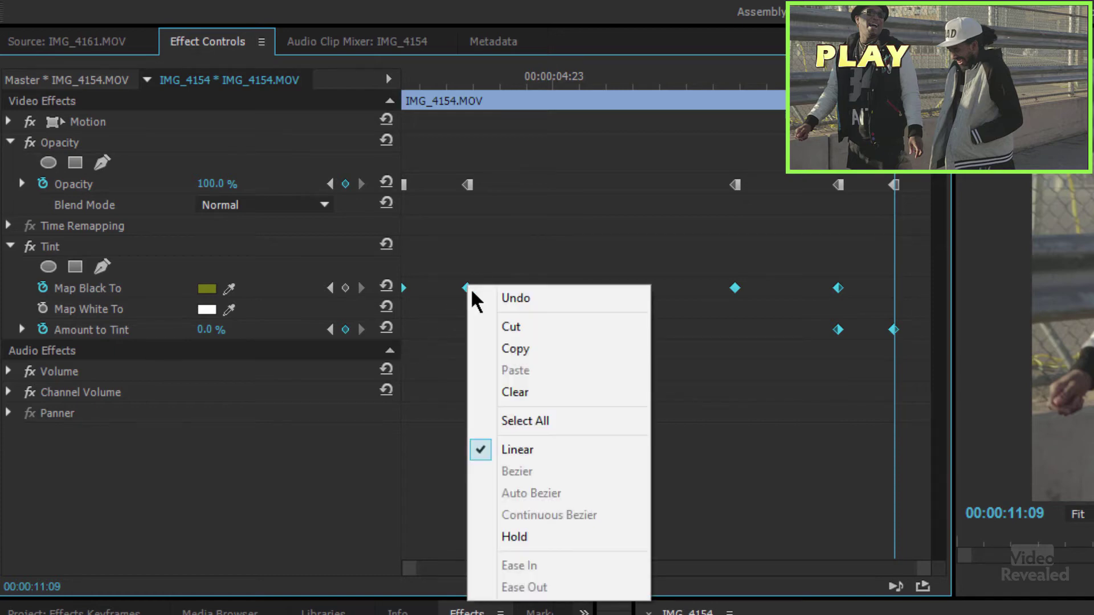
{"action": "left_click", "coordinate": [568, 533]}
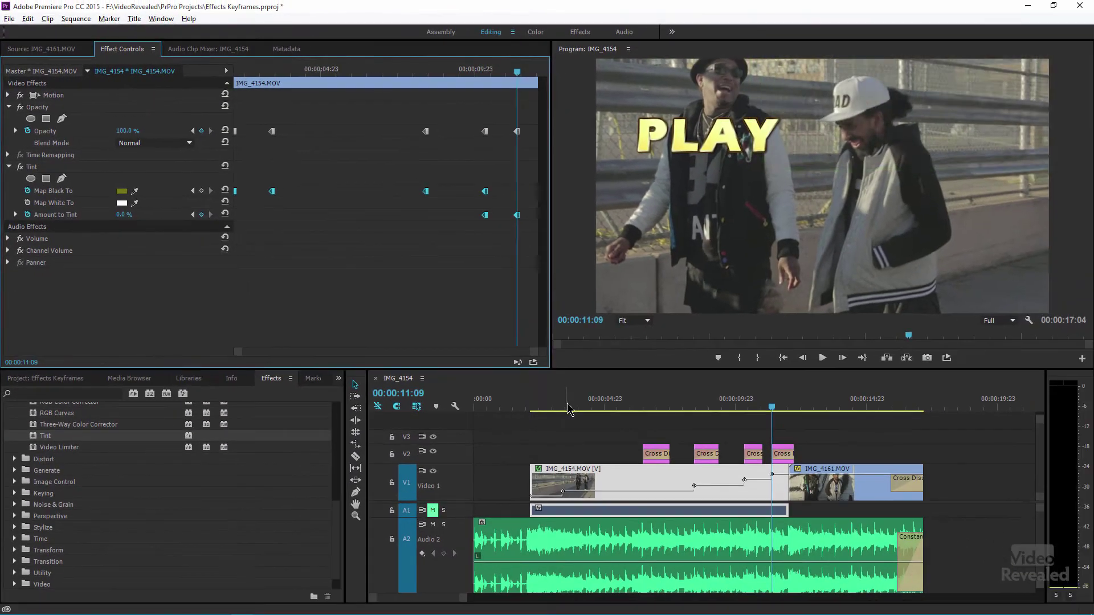
{"action": "left_click", "coordinate": [518, 406]}
{"action": "key", "text": "space"}
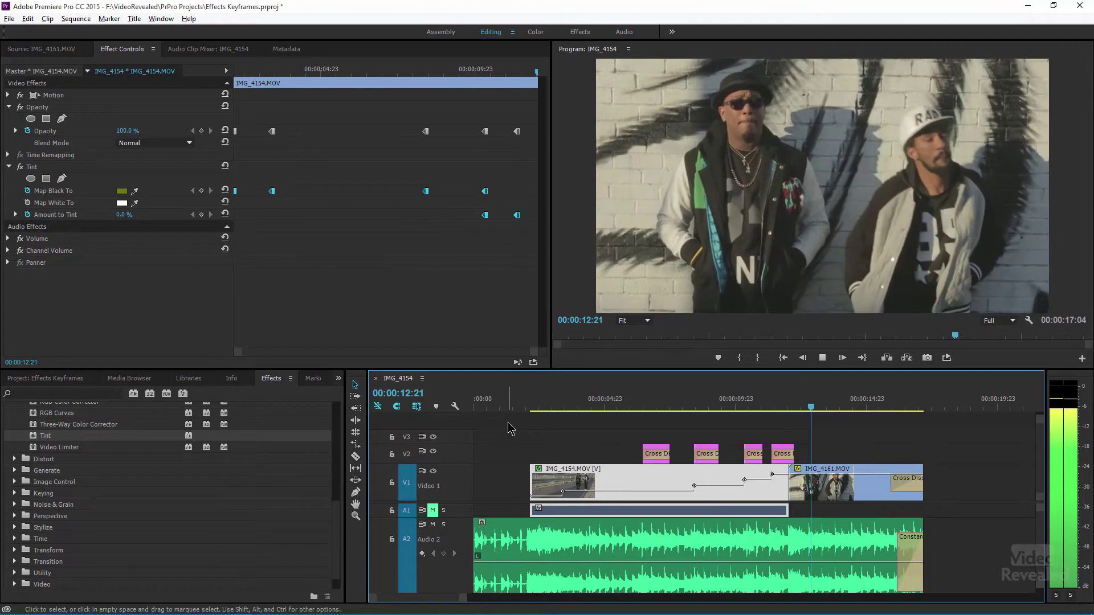
{"action": "key", "text": "space"}
{"action": "left_click", "coordinate": [644, 400]}
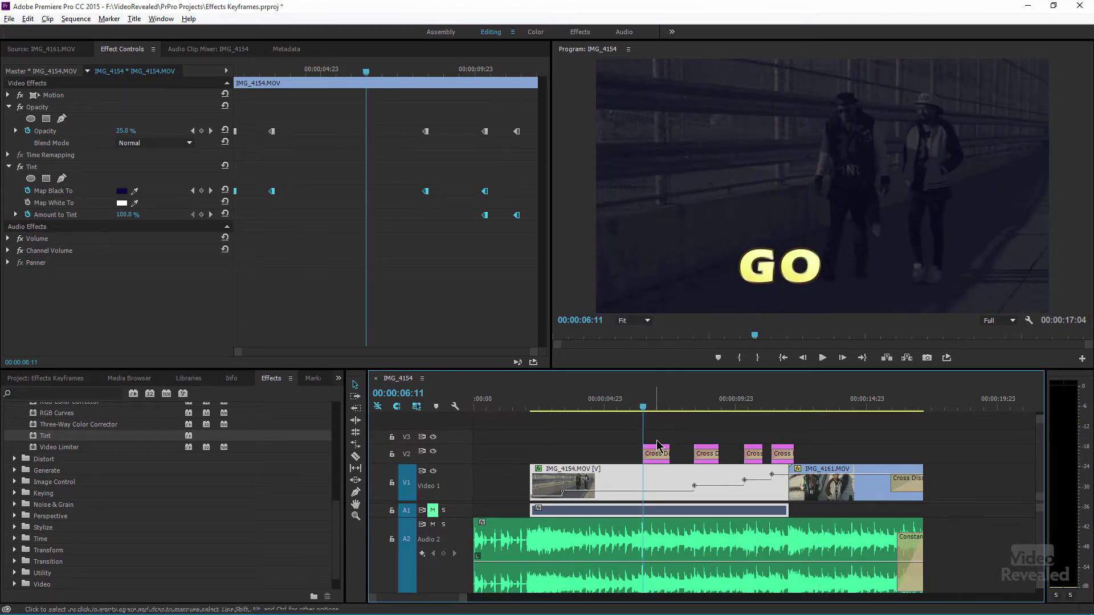
{"action": "left_click_drag", "start_coordinate": [650, 400], "coordinate": [643, 401]}
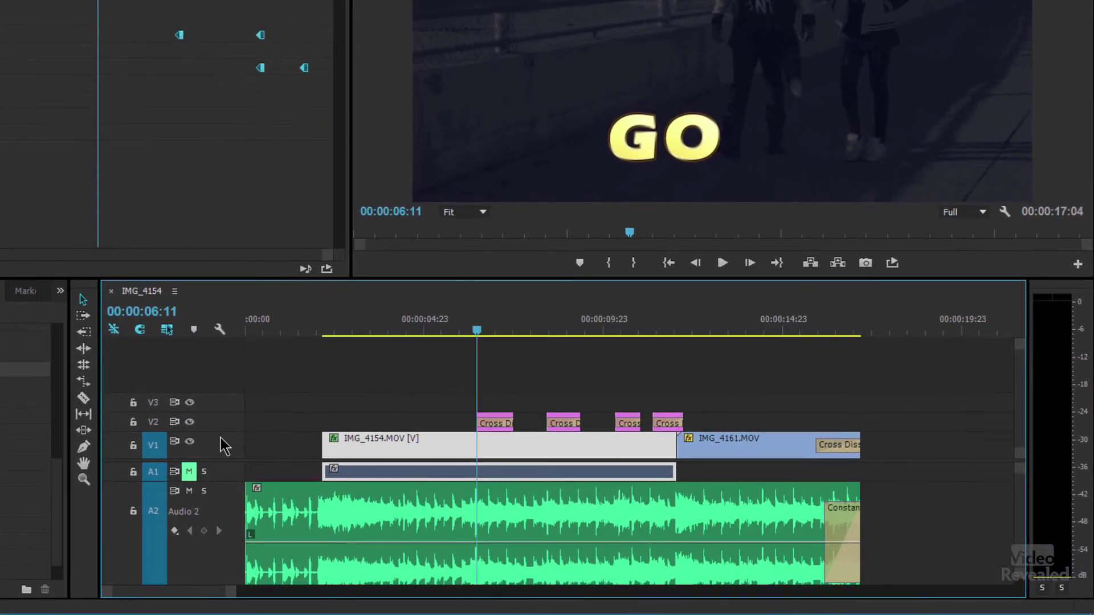
Expand the Video 1 track so its opacity keyframes are visible on the clip
{"action": "double_click", "coordinate": [457, 489]}
{"action": "double_click", "coordinate": [227, 448]}
{"action": "double_click", "coordinate": [227, 447]}
{"action": "double_click", "coordinate": [228, 448]}
{"action": "double_click", "coordinate": [227, 448]}
{"action": "double_click", "coordinate": [227, 448]}
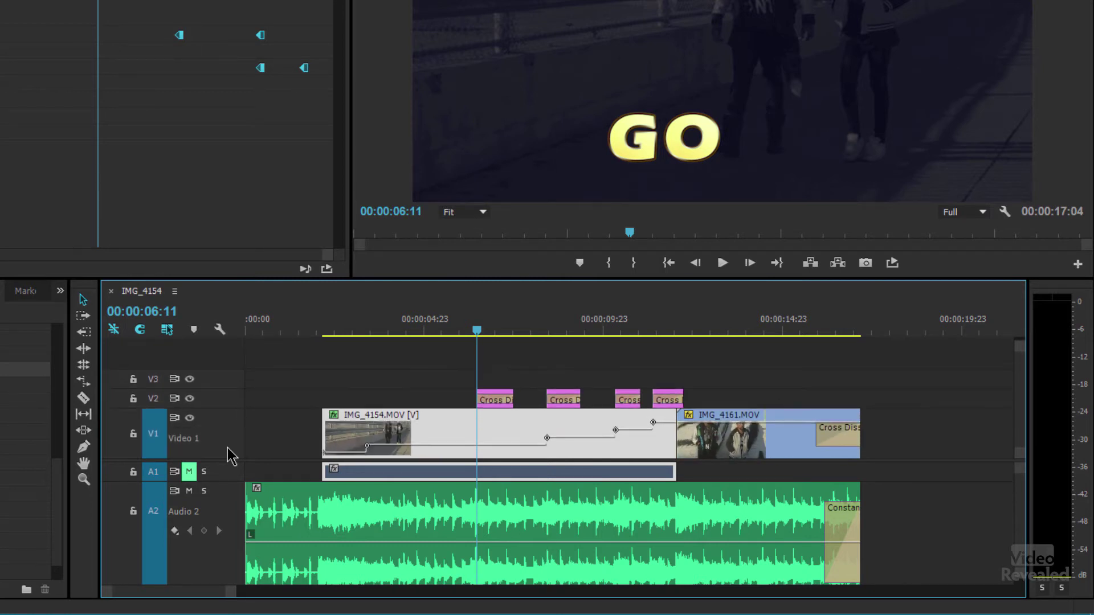
{"action": "double_click", "coordinate": [227, 448]}
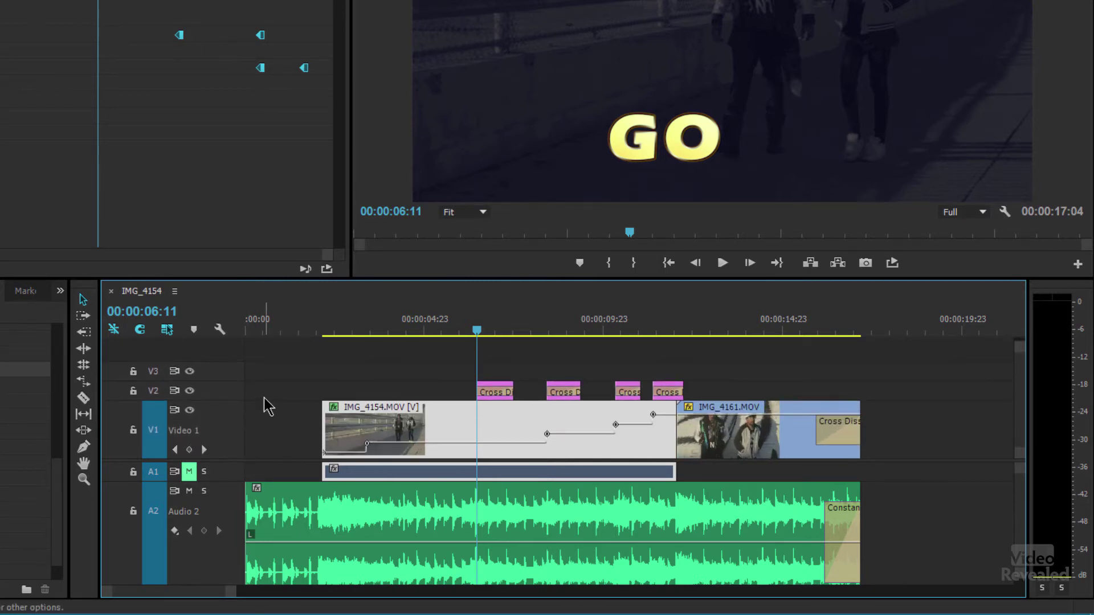
Turn Show Video Keyframes off and back on in the timeline display settings
{"action": "left_click", "coordinate": [220, 329]}
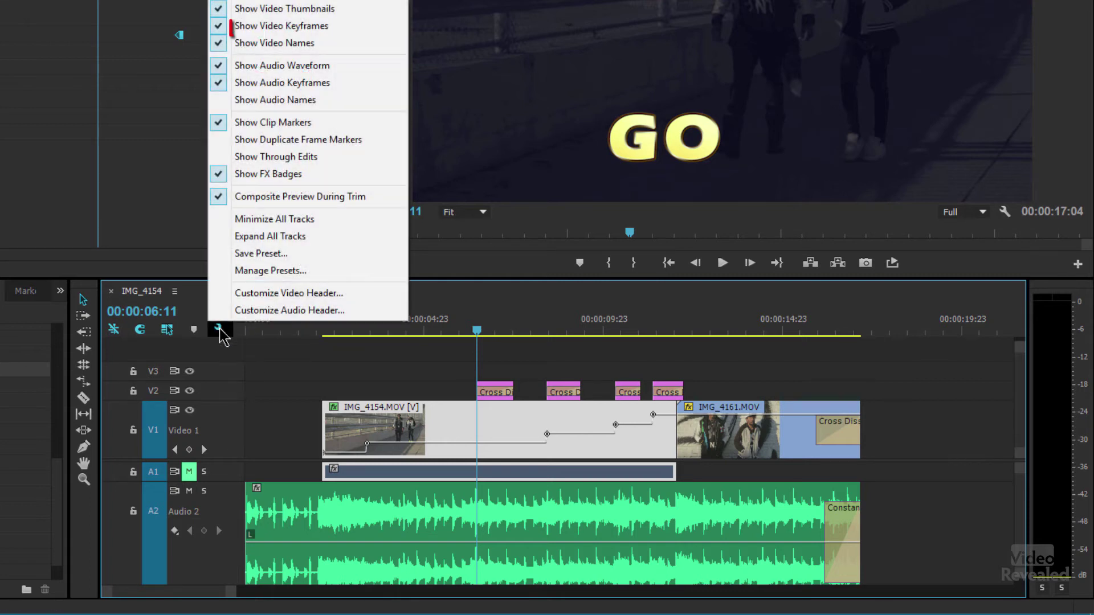
{"action": "left_click", "coordinate": [313, 27]}
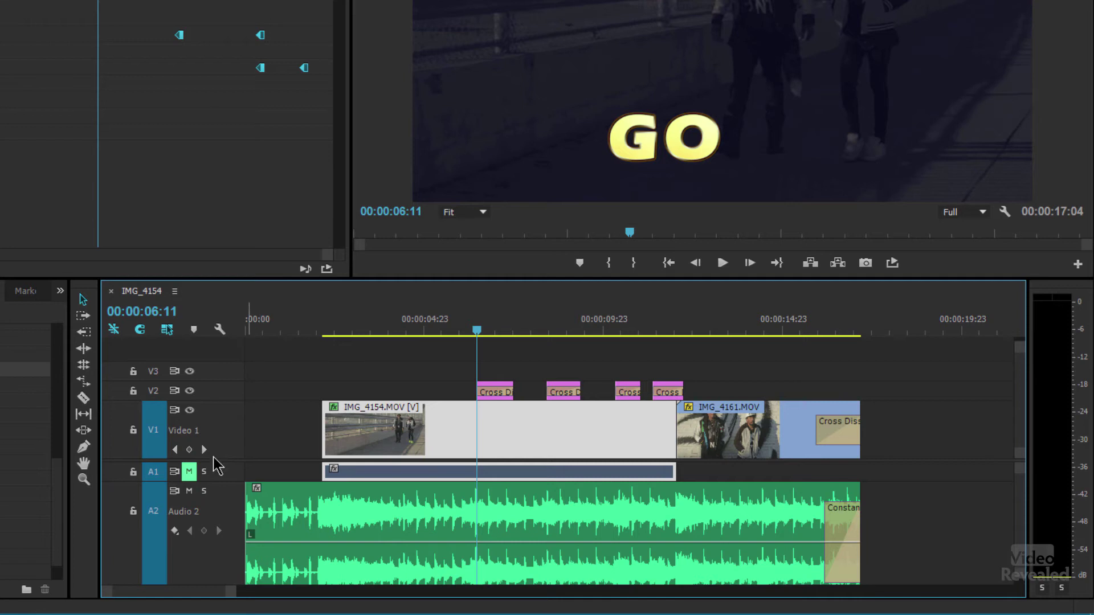
{"action": "left_click", "coordinate": [220, 329]}
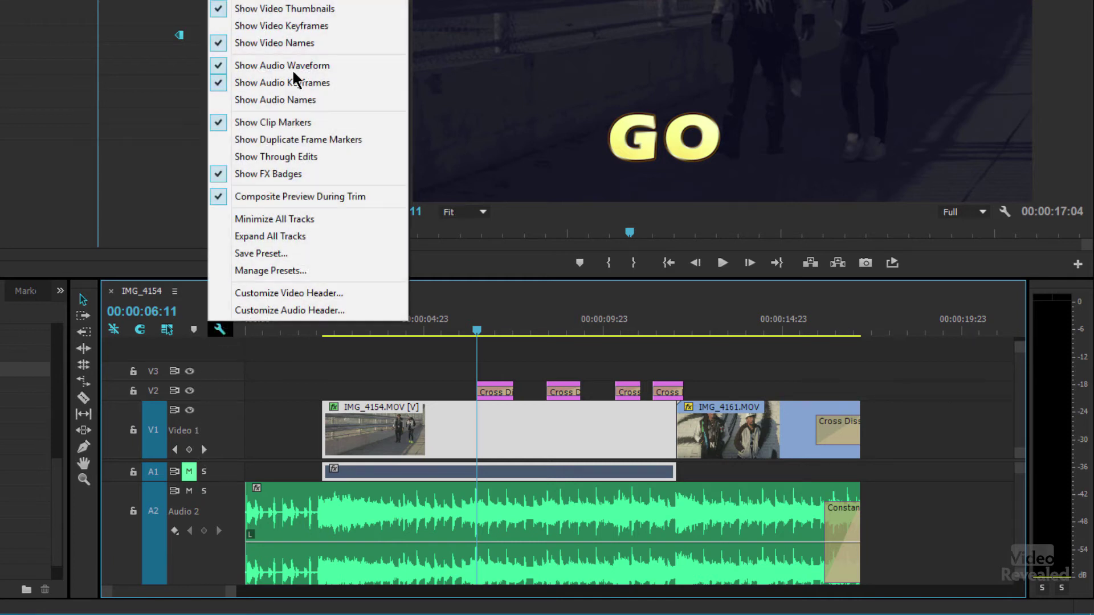
{"action": "left_click", "coordinate": [305, 26]}
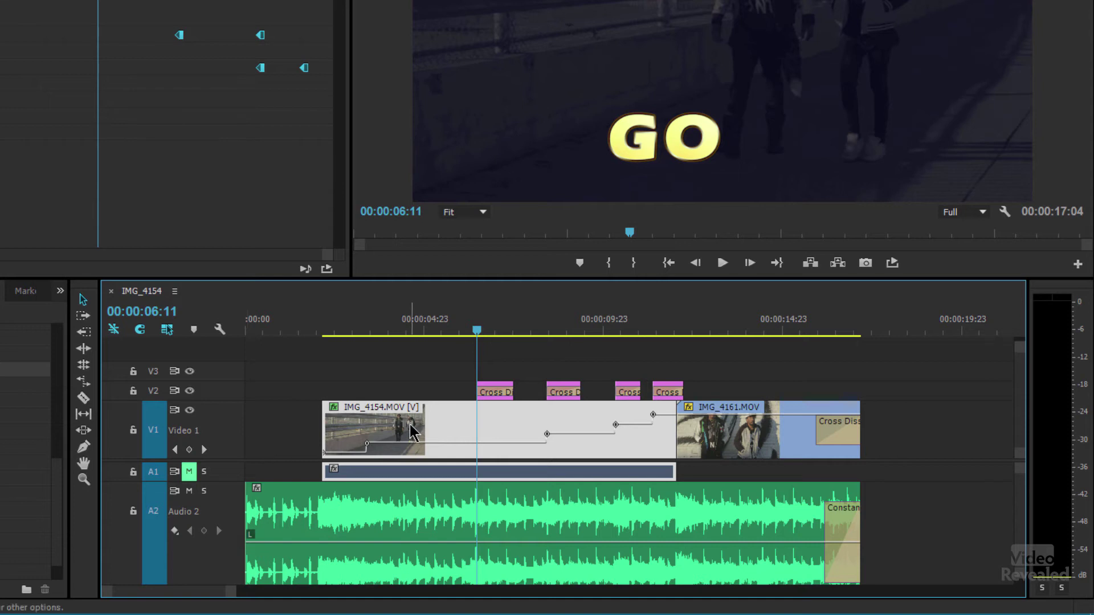
{"action": "left_click", "coordinate": [334, 408]}
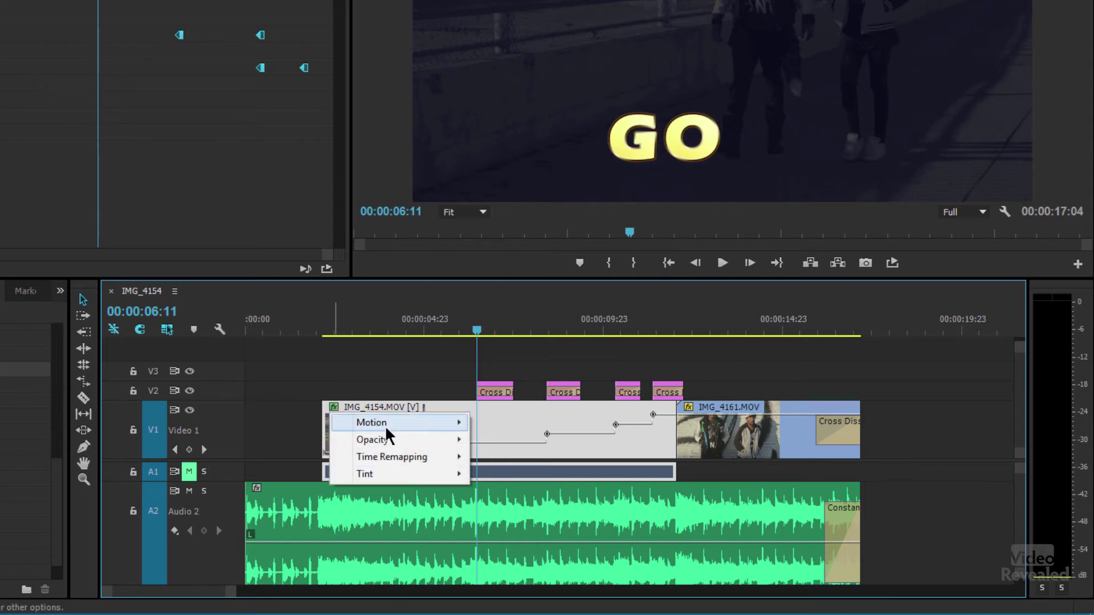
{"action": "mouse_move", "coordinate": [400, 441]}
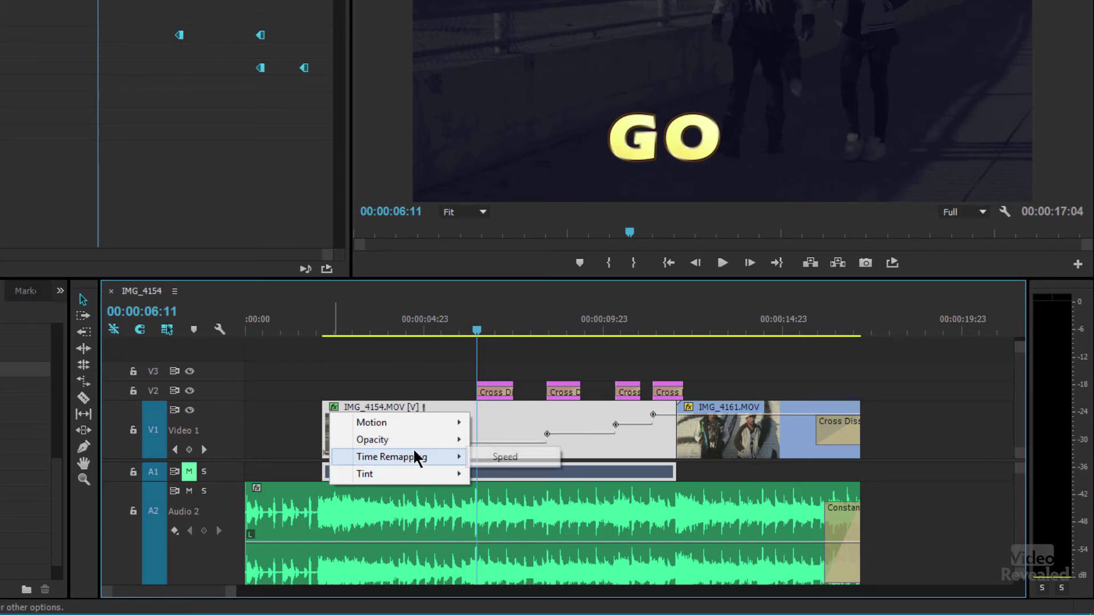
{"action": "left_click", "coordinate": [245, 288]}
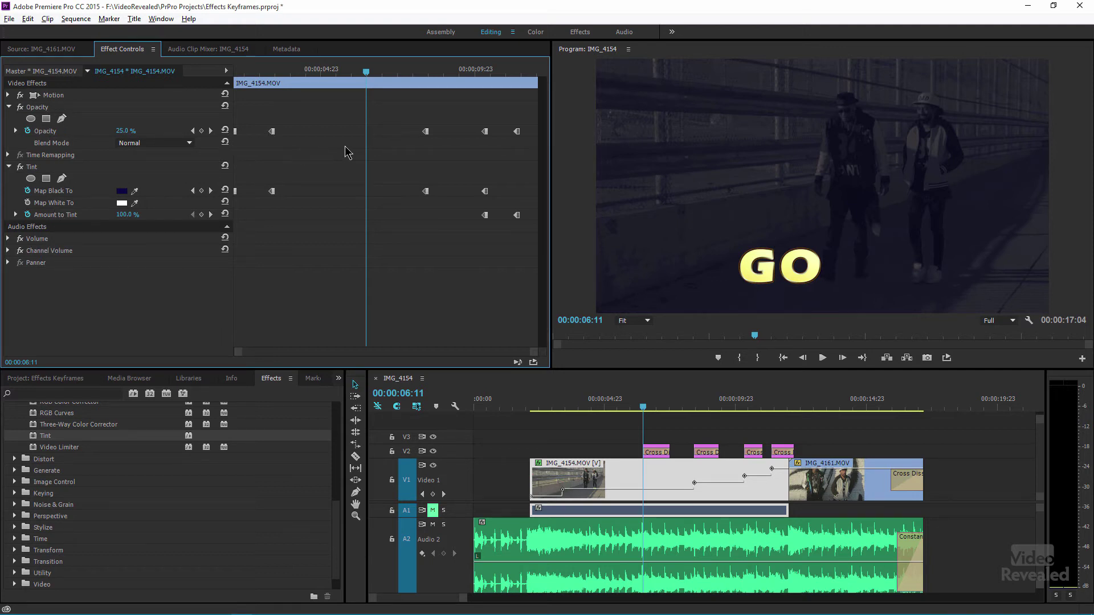
{"action": "mouse_move", "coordinate": [236, 148]}
{"action": "left_mouse_down"}
{"action": "mouse_move", "coordinate": [393, 149]}
{"action": "mouse_move", "coordinate": [242, 154]}
{"action": "mouse_move", "coordinate": [235, 165]}
{"action": "left_mouse_up"}
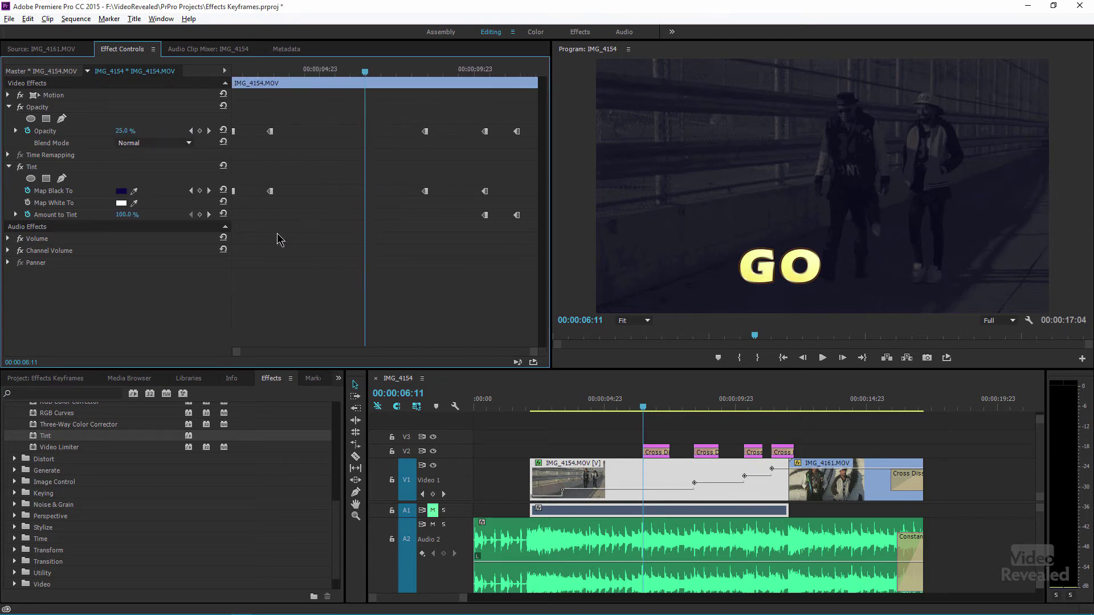
{"action": "key", "text": "grave"}
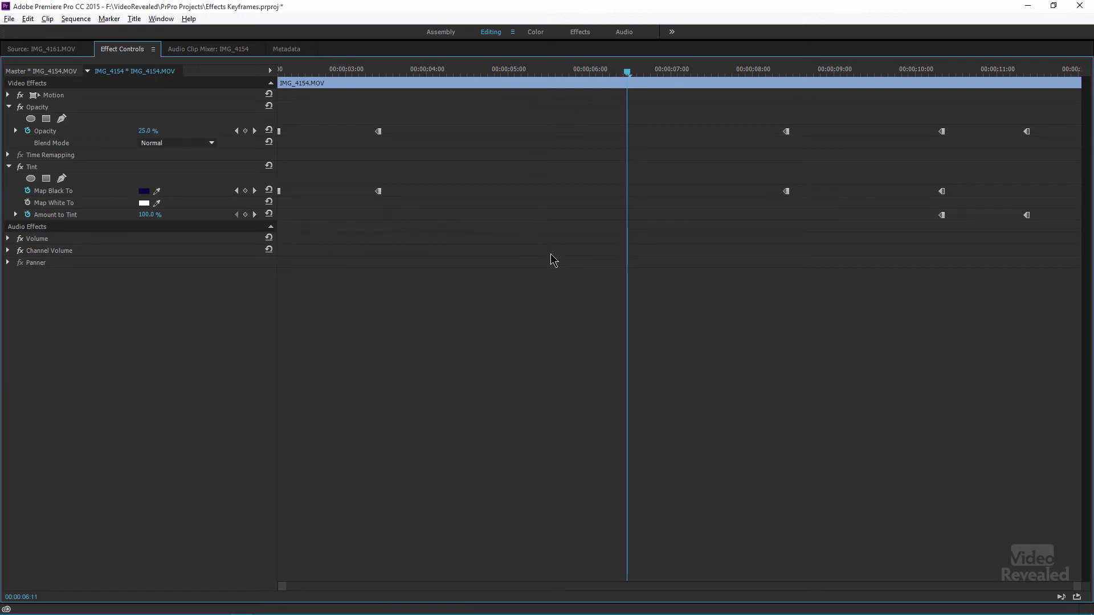
{"action": "key", "text": "grave"}
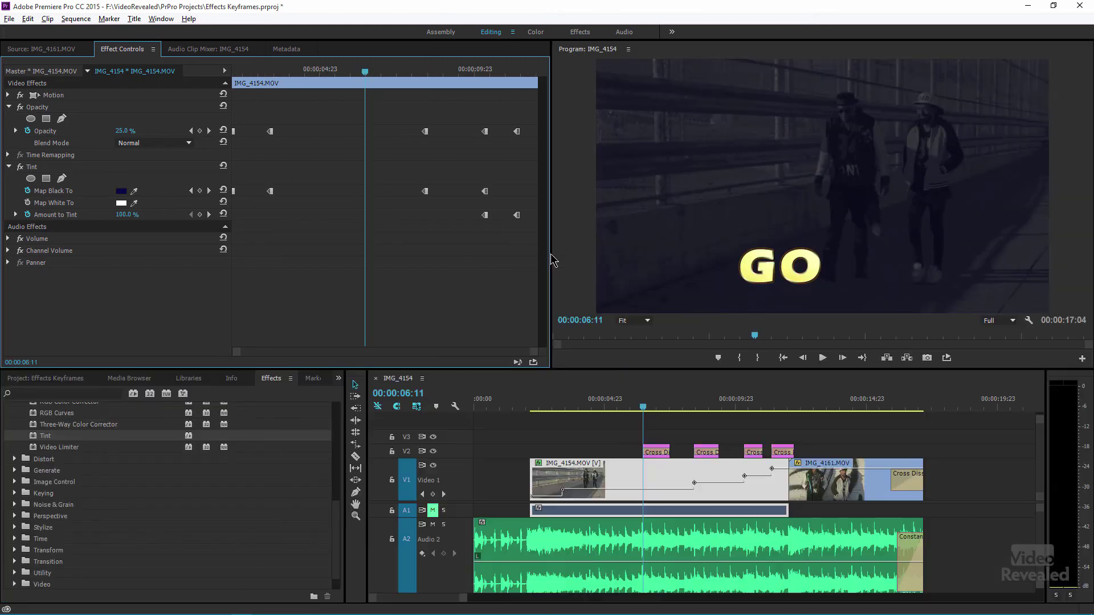
{"action": "left_click_drag", "start_coordinate": [575, 406], "coordinate": [492, 407]}
{"action": "key", "text": "space"}
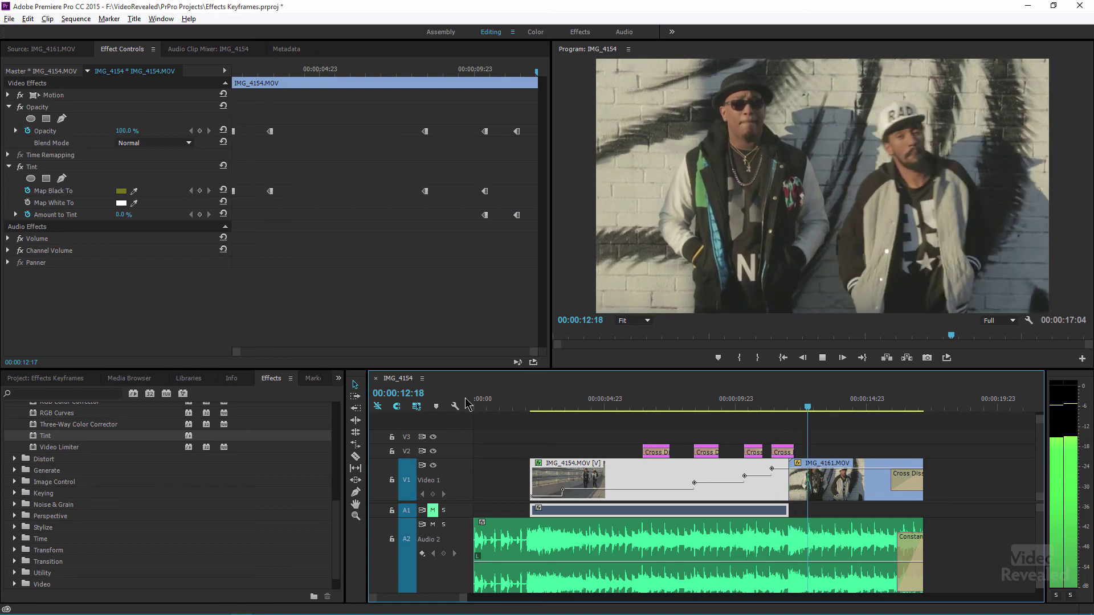
{"action": "left_click", "coordinate": [542, 402]}
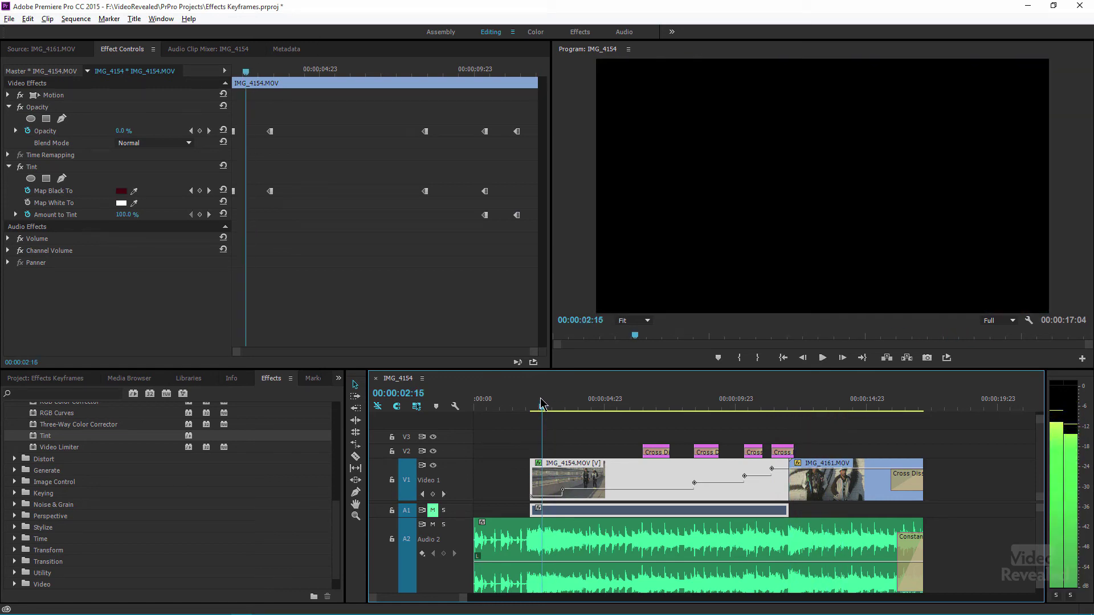